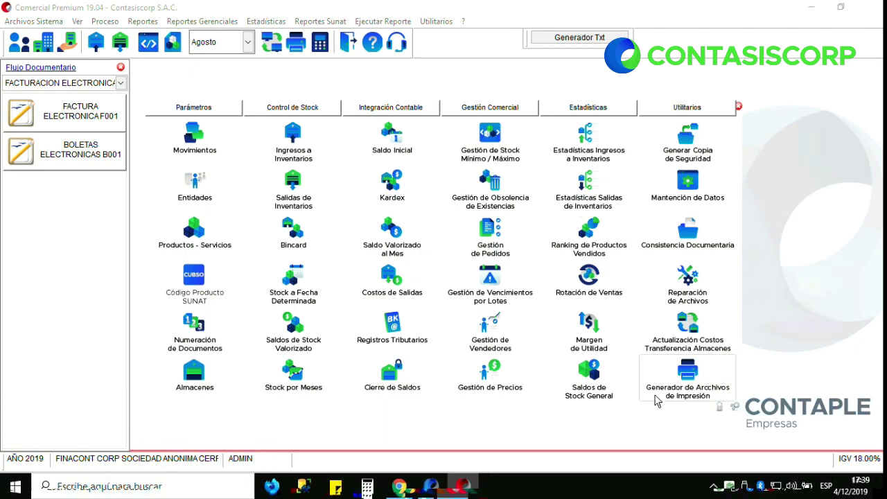
Check the electronic invoicing settings of the outgoing movement F0001 FACTURA ELECTRÓNICA GRAVADA, leaving without saving
left_click(211, 143)
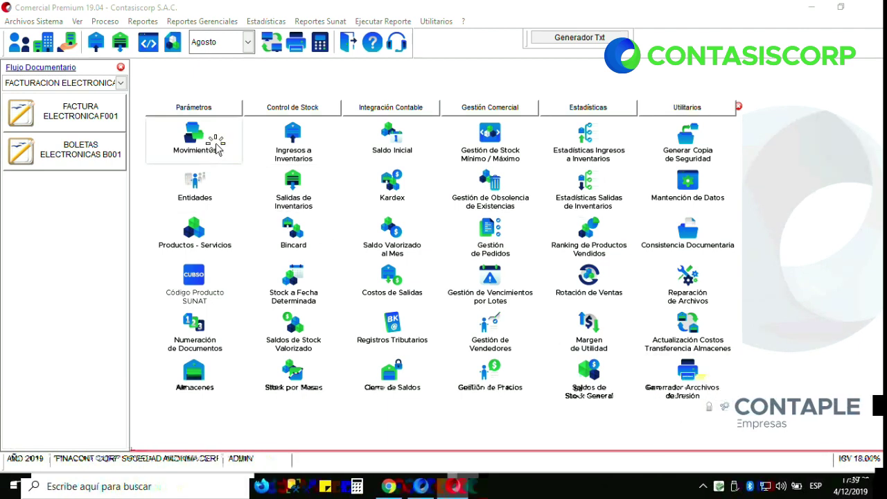
left_click(432, 262)
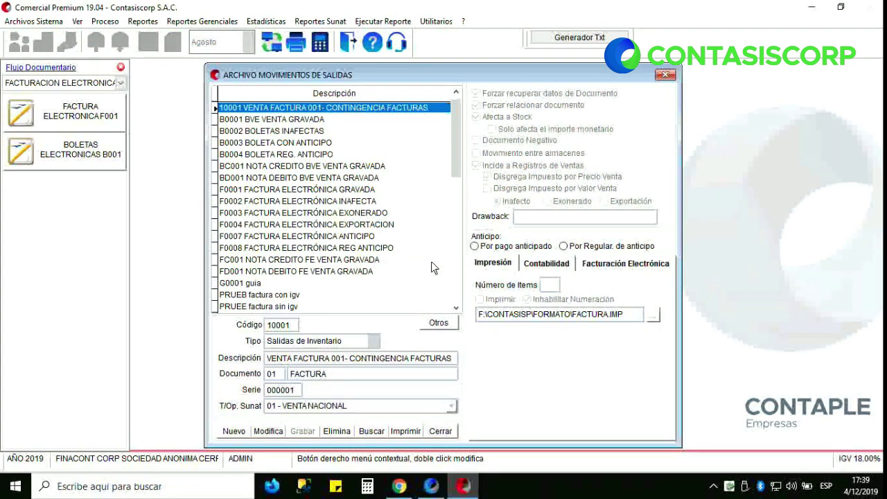
left_click(350, 191)
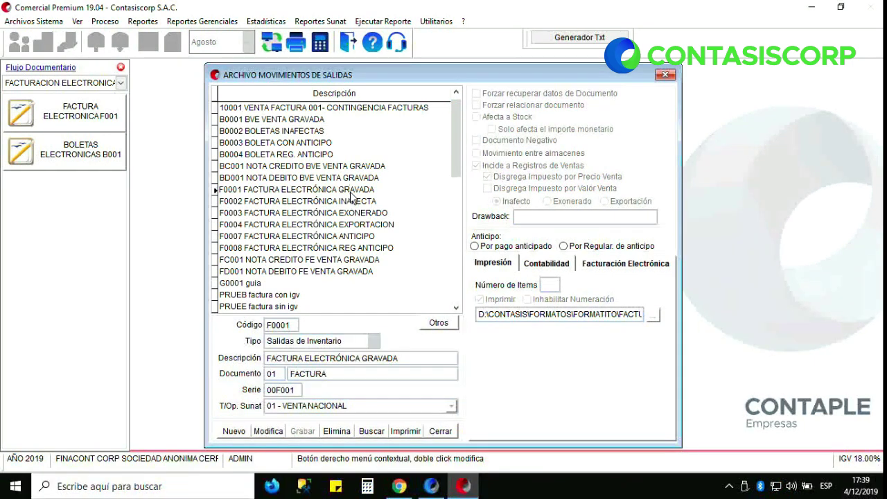
left_click(267, 430)
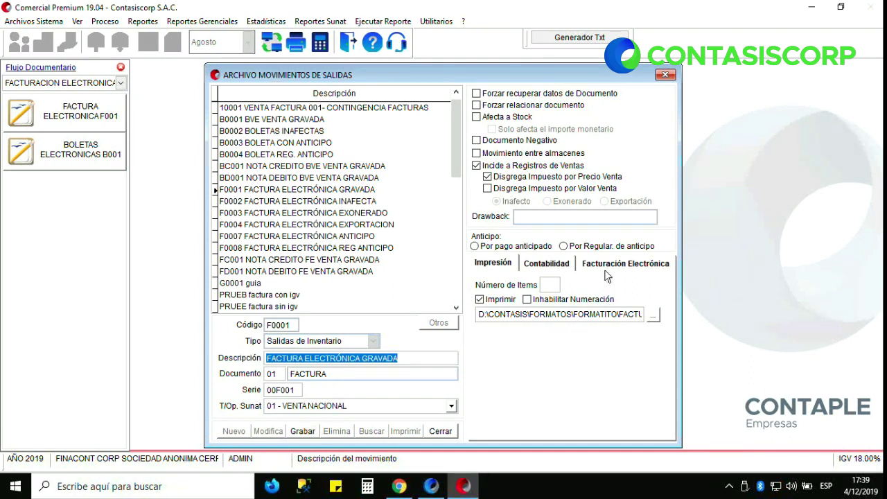
left_click(609, 263)
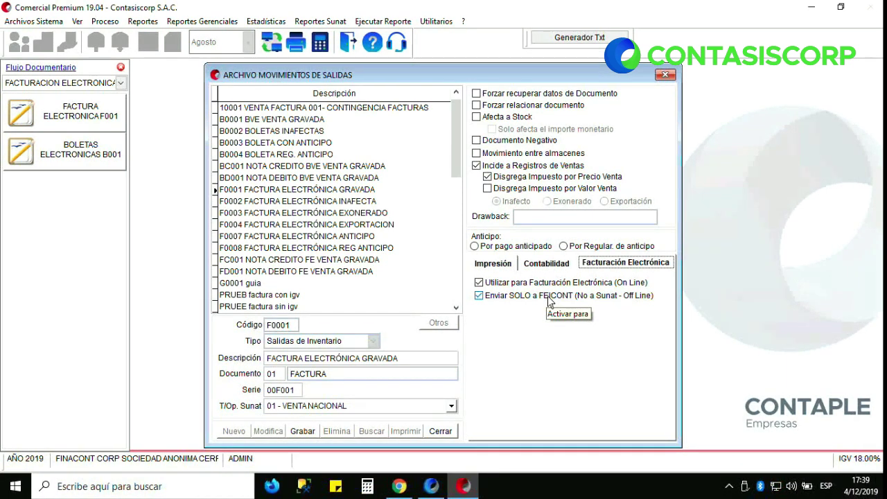
key("Escape")
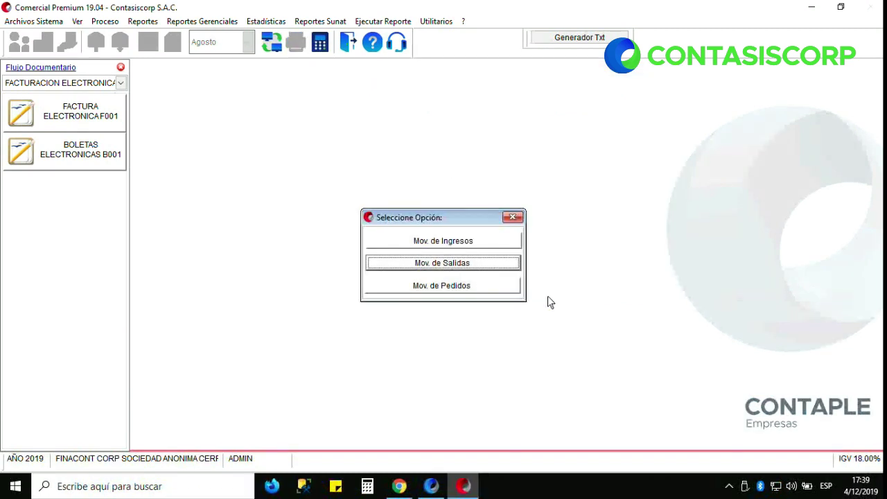
key("Escape")
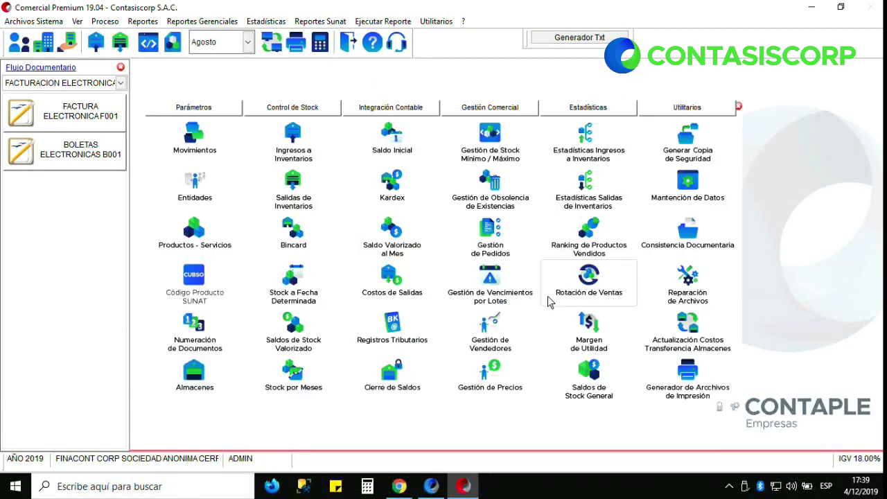
Review the accounting and tax book settings of the product EQUIPOS DIVERSOS in the products and services file
left_click(224, 236)
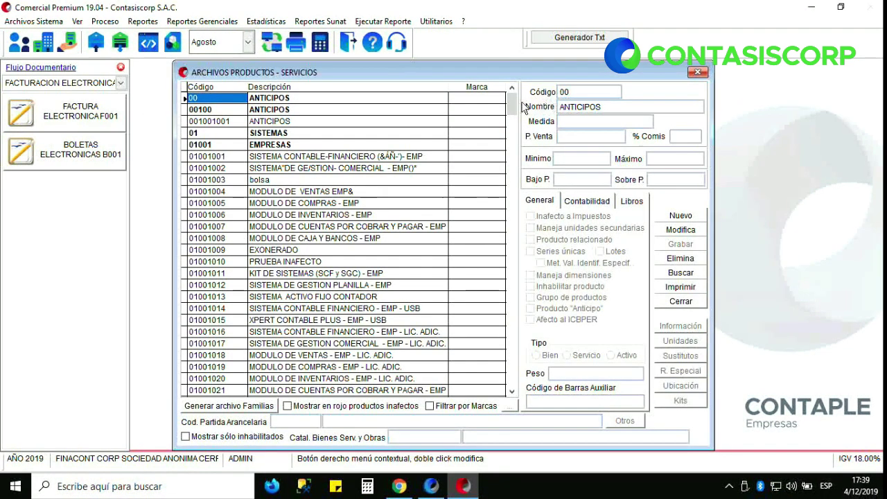
left_click_drag(513, 105, 511, 368)
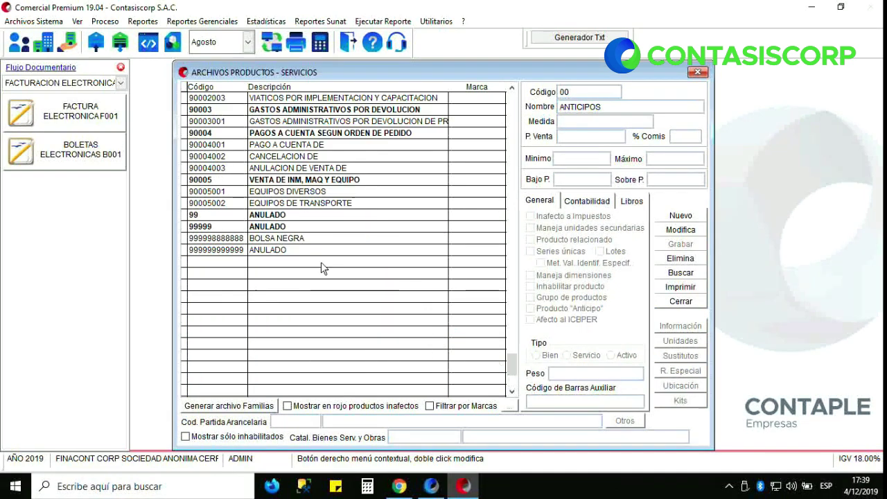
left_click(311, 192)
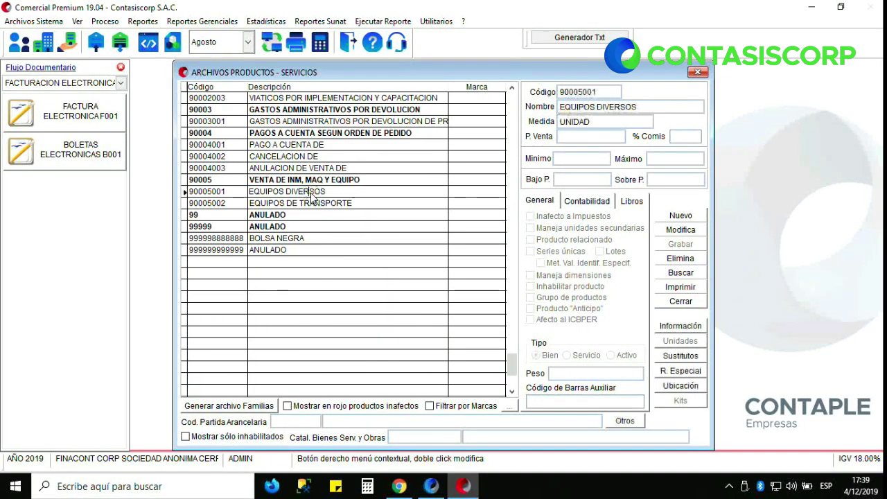
left_click(586, 201)
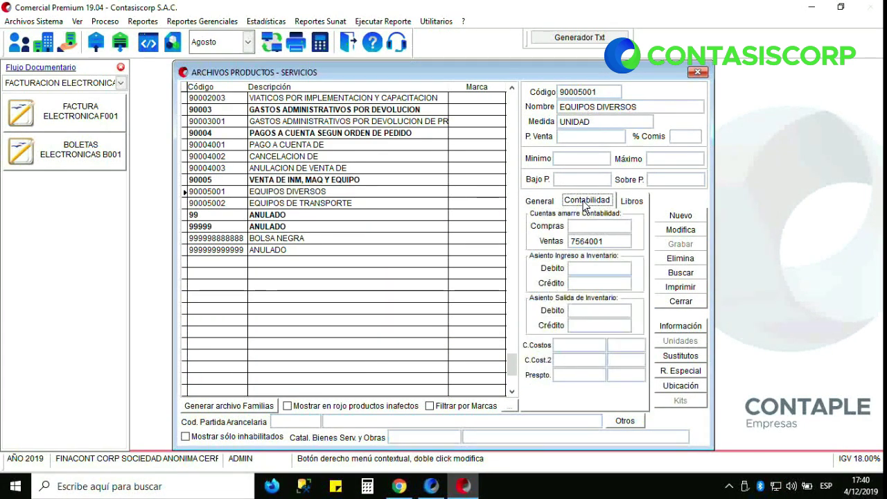
left_click(626, 202)
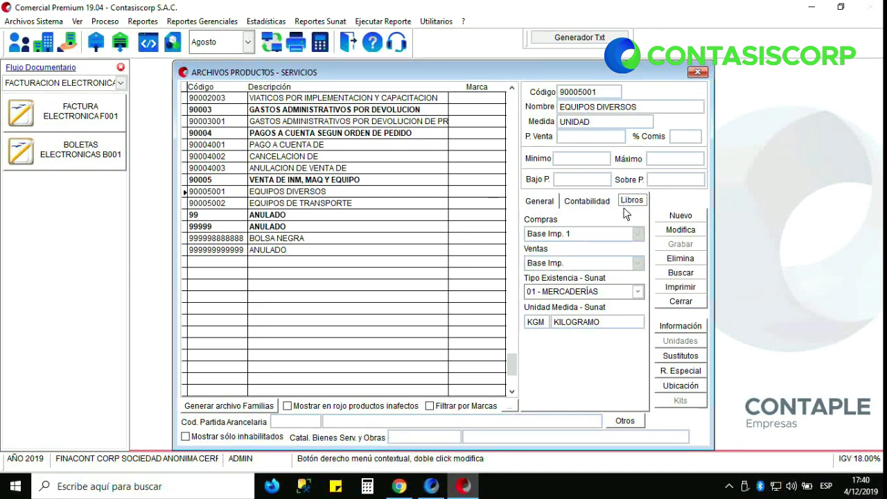
key("Escape")
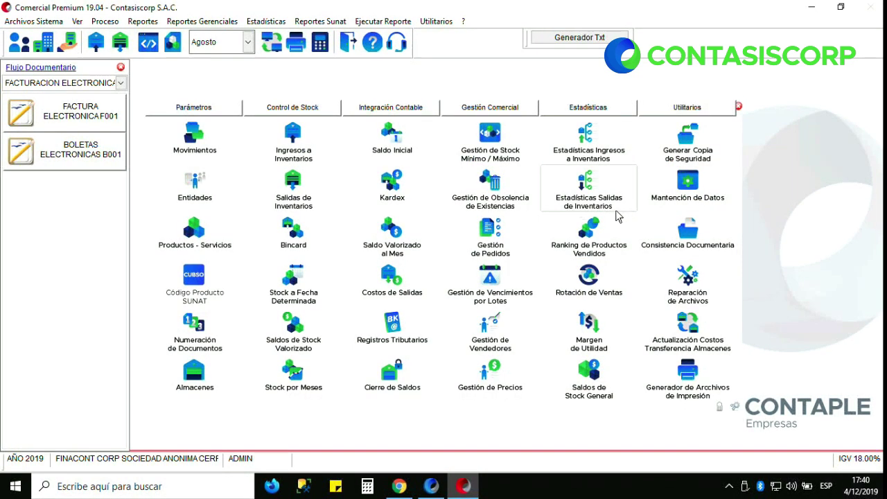
Query the SUNAT exchange rates for August 2019 from the exchange rate file
left_click(51, 23)
left_click(50, 60)
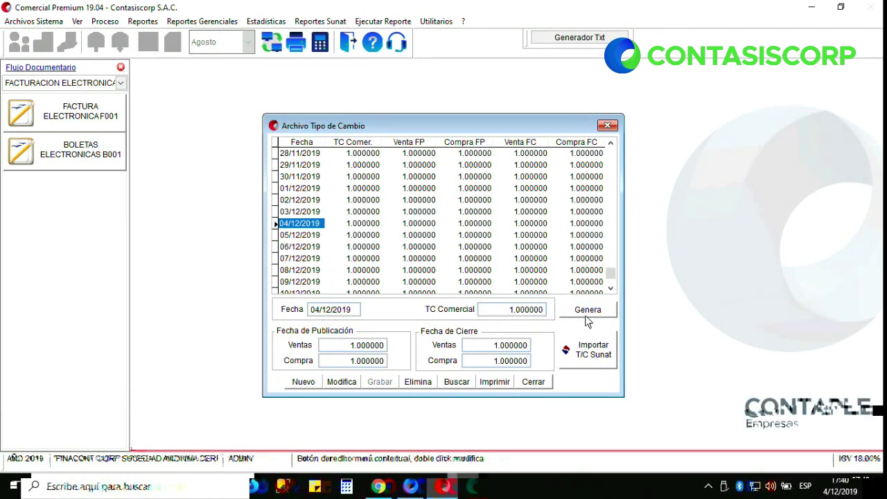
left_click(594, 351)
left_click(437, 176)
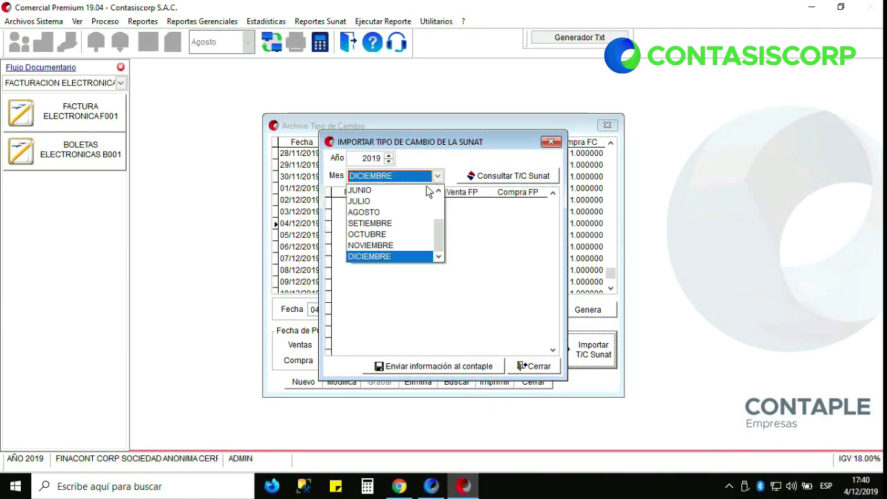
left_click(409, 212)
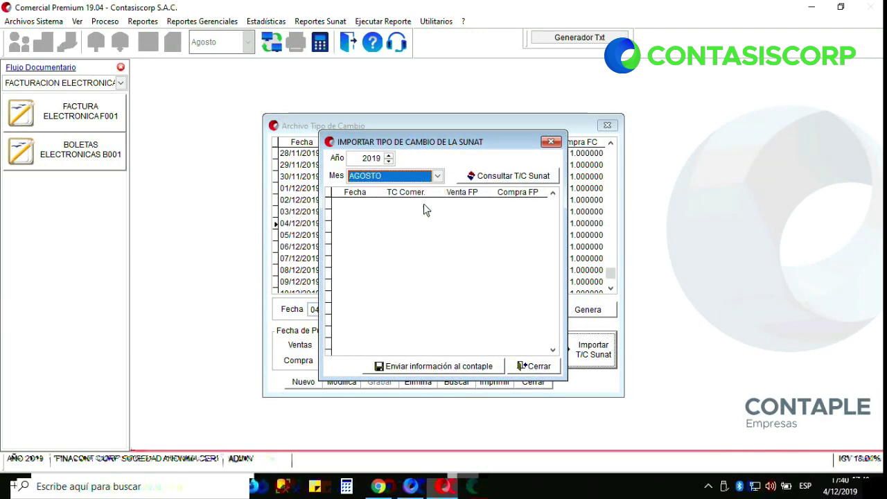
left_click(496, 178)
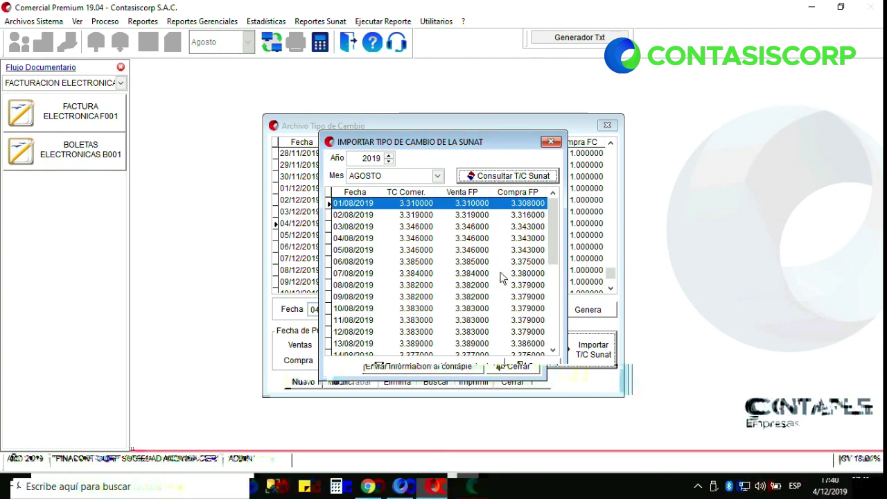
Send the queried August exchange rates to Contaple, decline further imports and close the exchange rate file
left_click(466, 365)
left_click(463, 287)
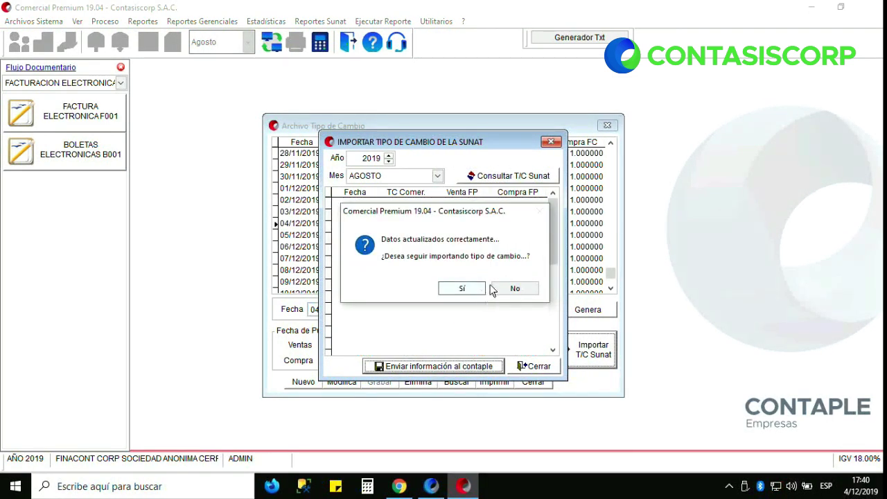
left_click(514, 289)
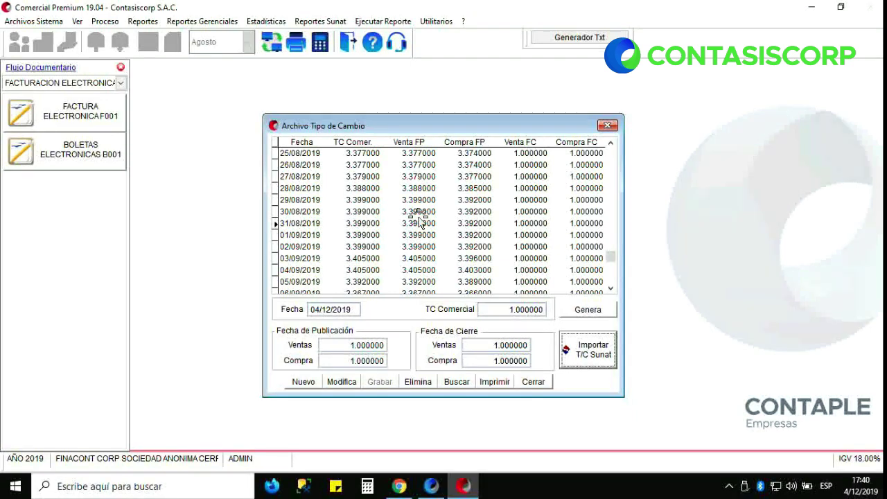
left_click(608, 125)
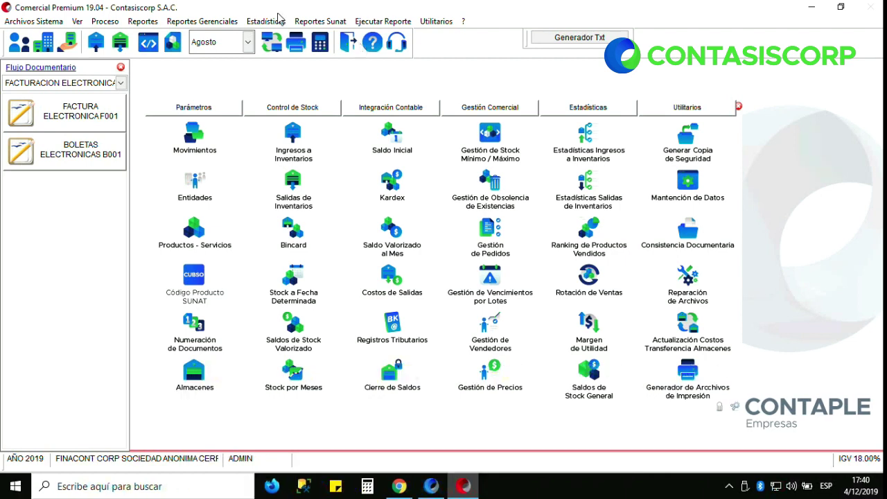
left_click(97, 23)
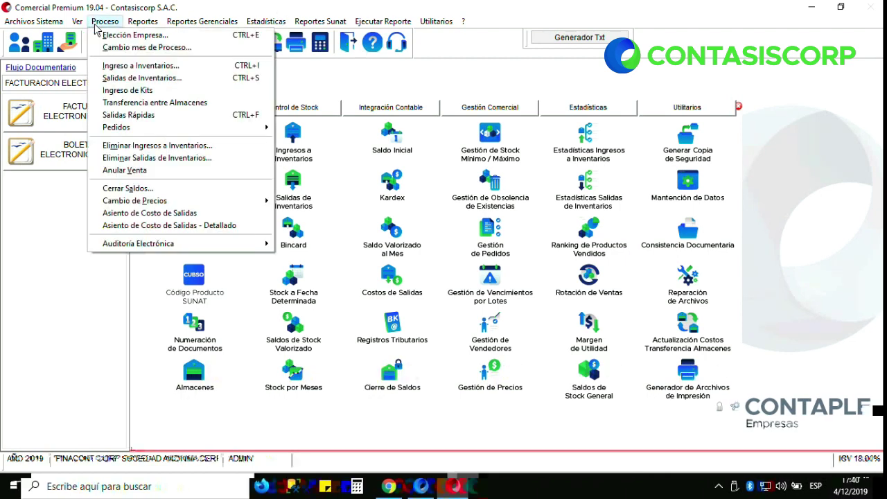
left_click(116, 77)
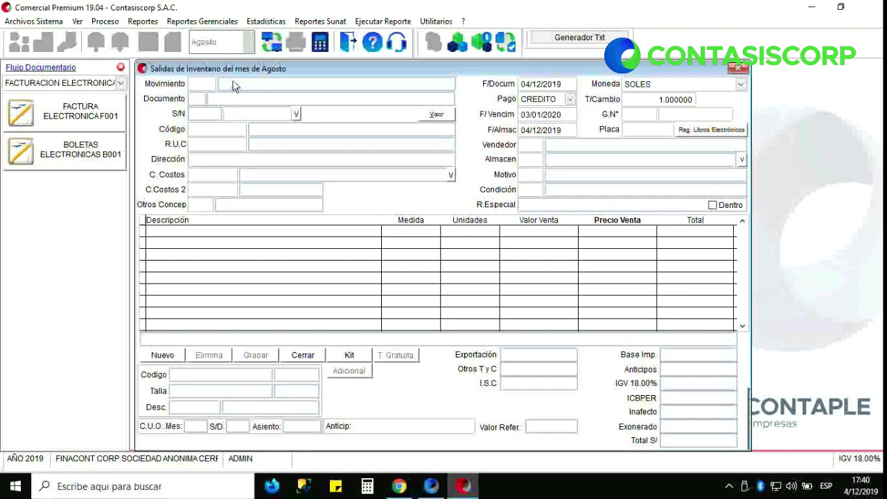
left_click(233, 85)
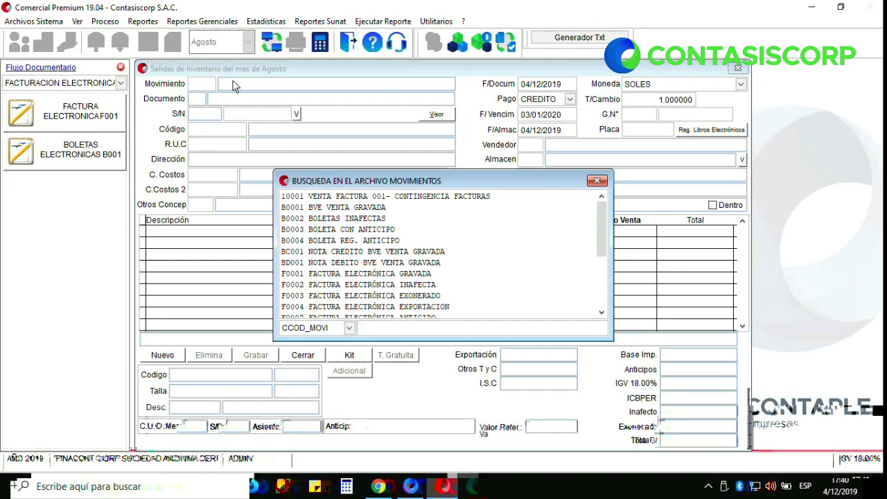
left_click(374, 274)
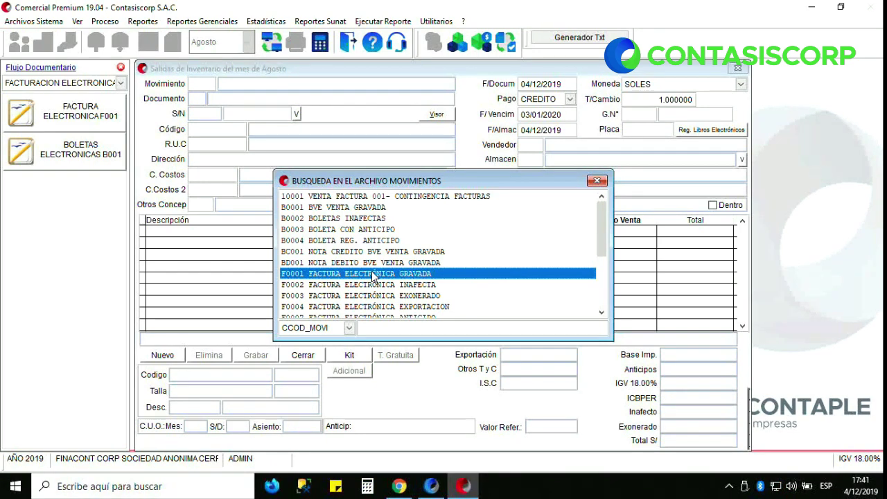
double_click(373, 274)
key("Escape")
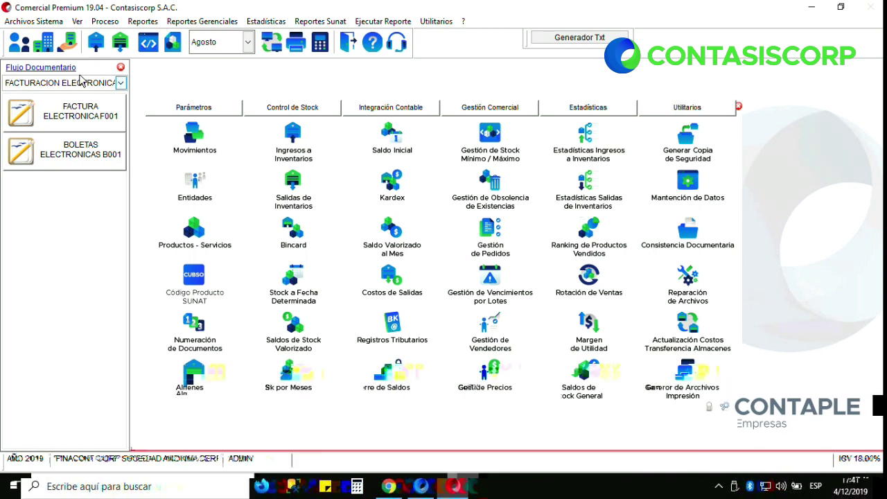
Start a new electronic invoice F001 from the document flow and look up customers whose R.U.C. begins with 20
left_click(83, 122)
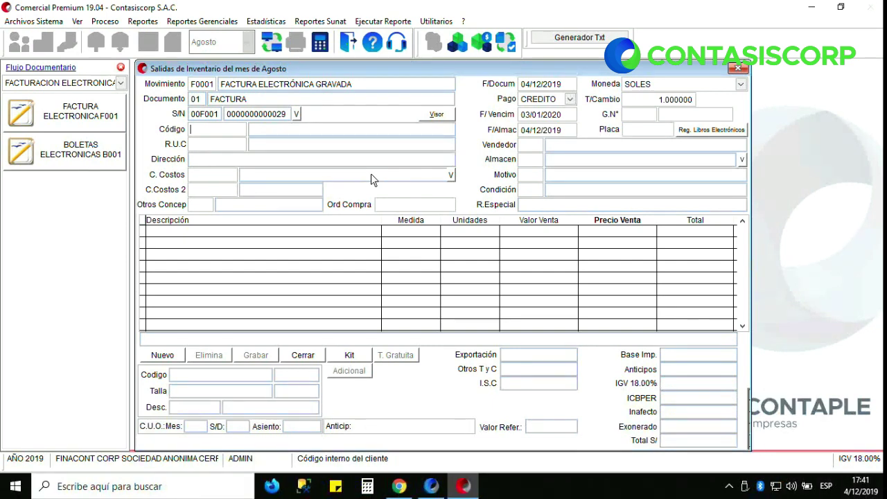
key("Return")
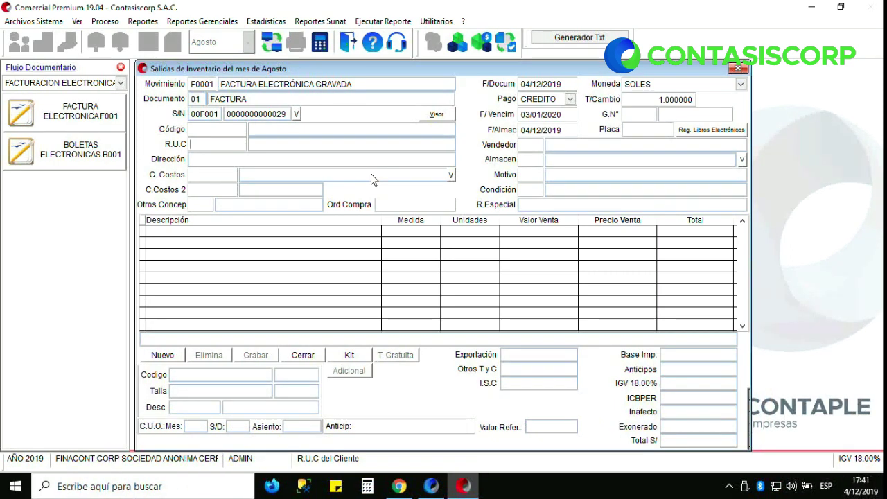
type("20")
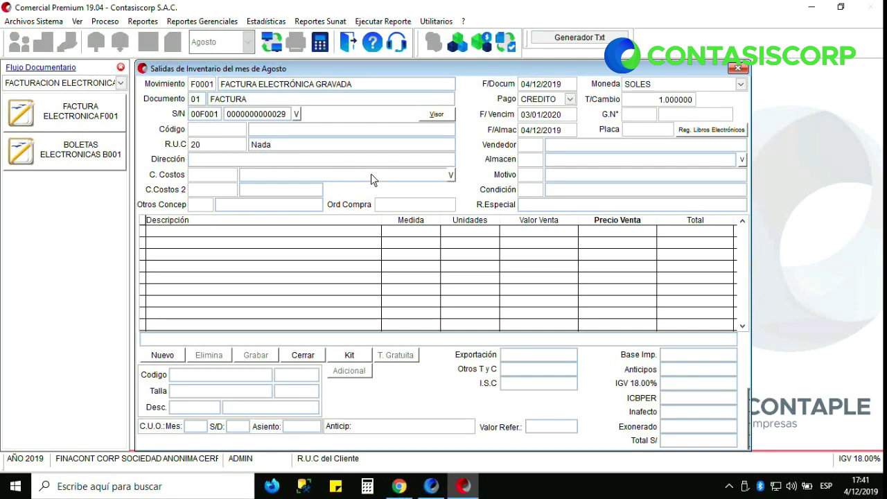
key("BackSpace")
key("BackSpace")
type("20")
key("Return")
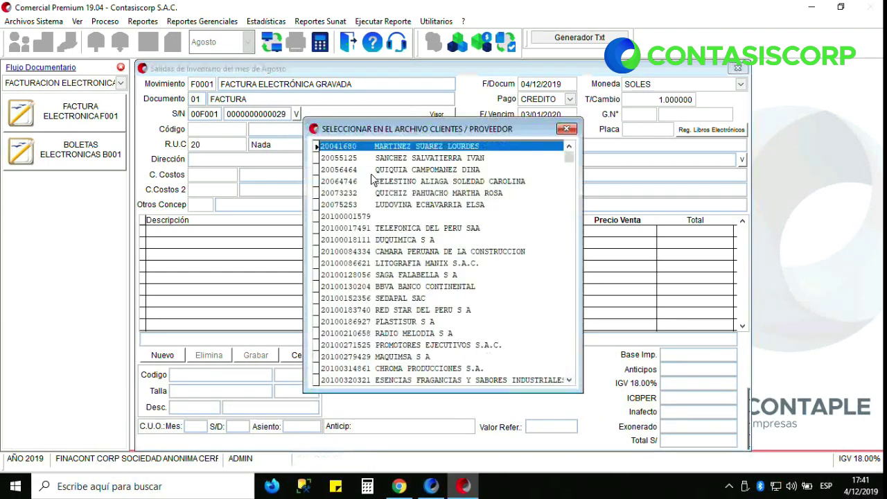
Choose CAMARA PERUANA DE LA CONSTRUCCION as the invoice's customer
key("Down")
key("Down")
key("Down")
key("Down")
key("Down")
key("Down")
key("Down")
key("Down")
key("Down")
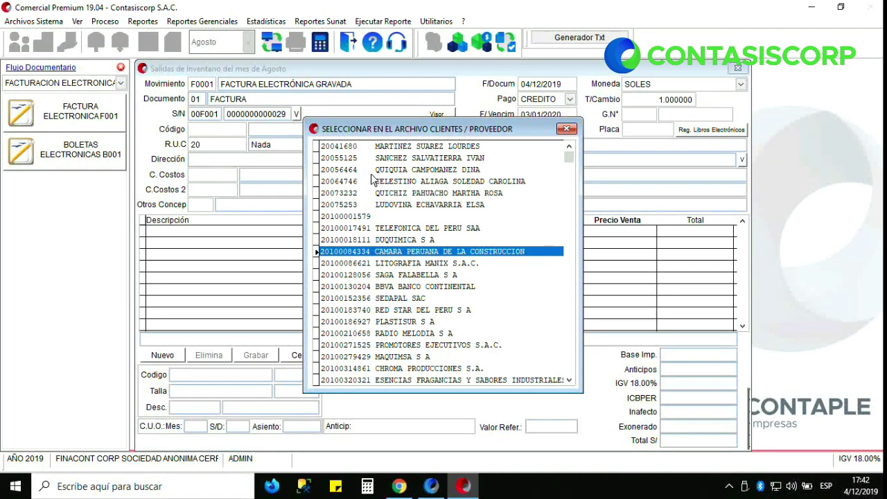
key("Return")
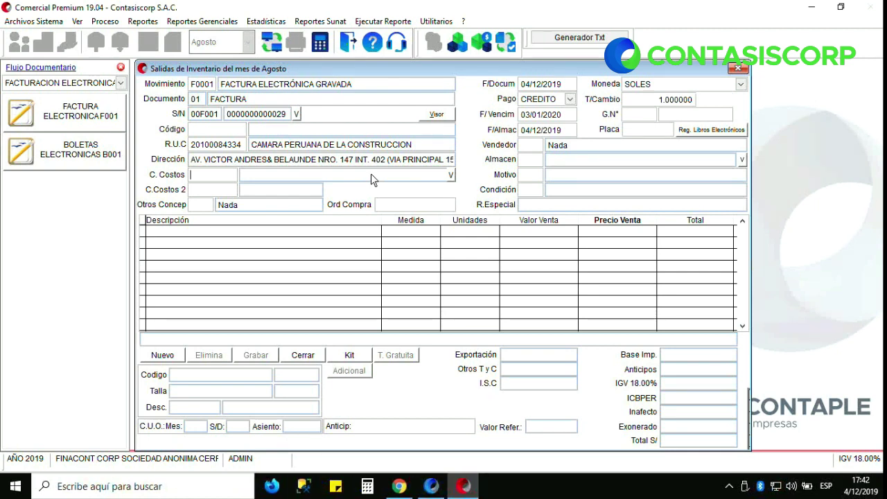
Leave the cost centre fields empty, set the invoice's document date to 10/08/2019 and its payment method to CONTADO
key("Return")
key("Return")
key("Return")
key("Return")
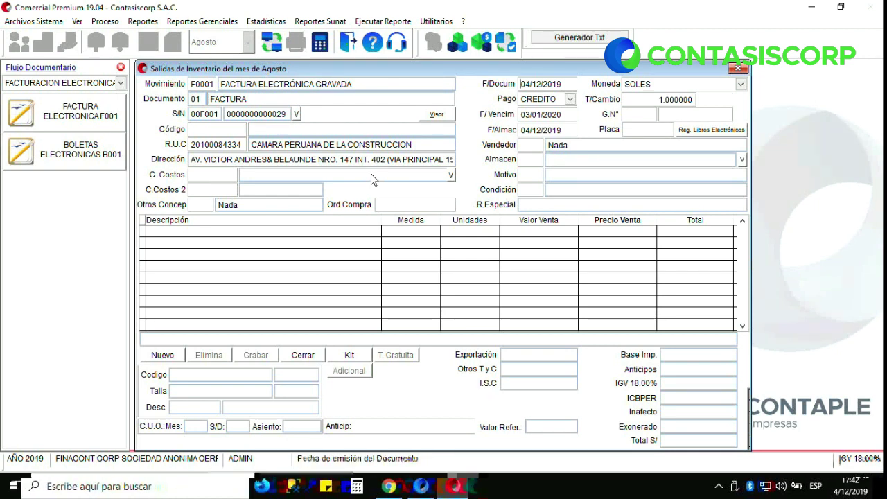
type("001")
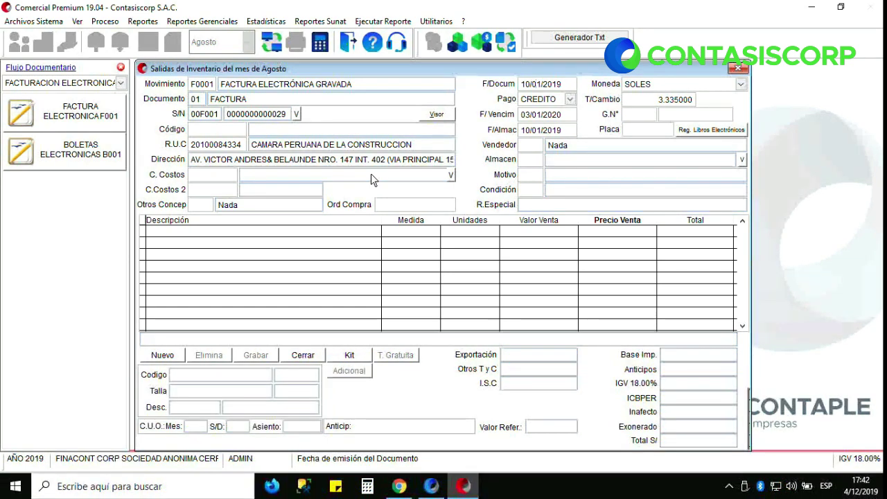
key("Return")
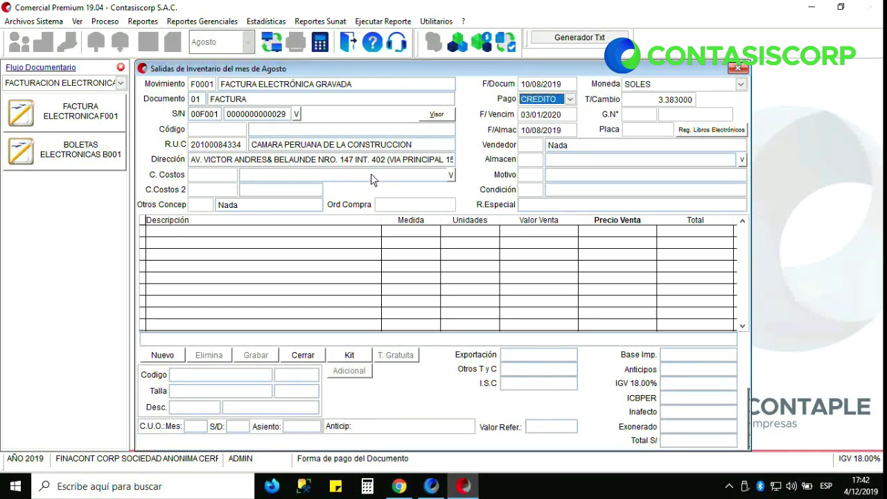
key("Up")
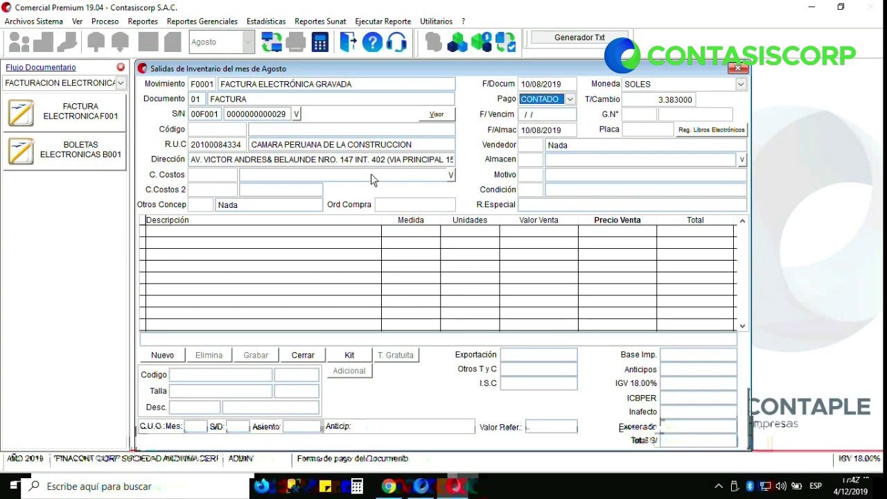
Keep the exchange rate and warehouse date, set the invoice's warehouse to 001 (ALMACEN CONTASIS) and its condition to 01 (CONTADO S/. LIMA)
key("Return")
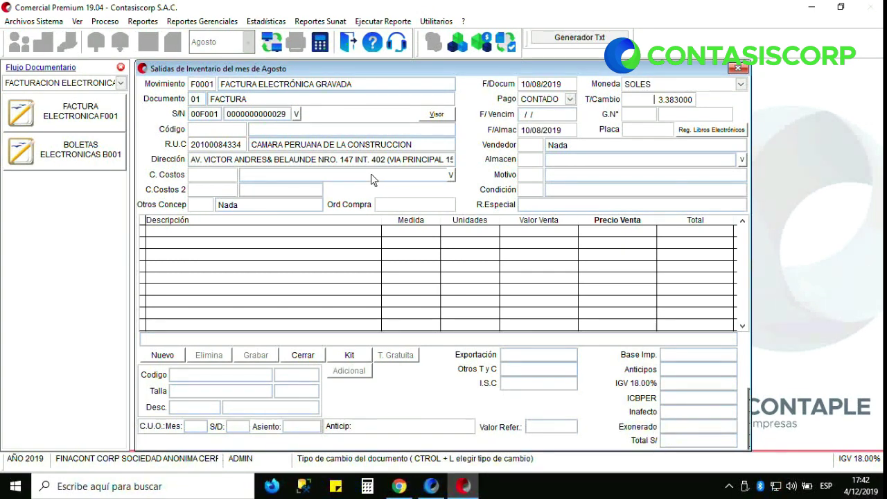
key("Return")
key("Return")
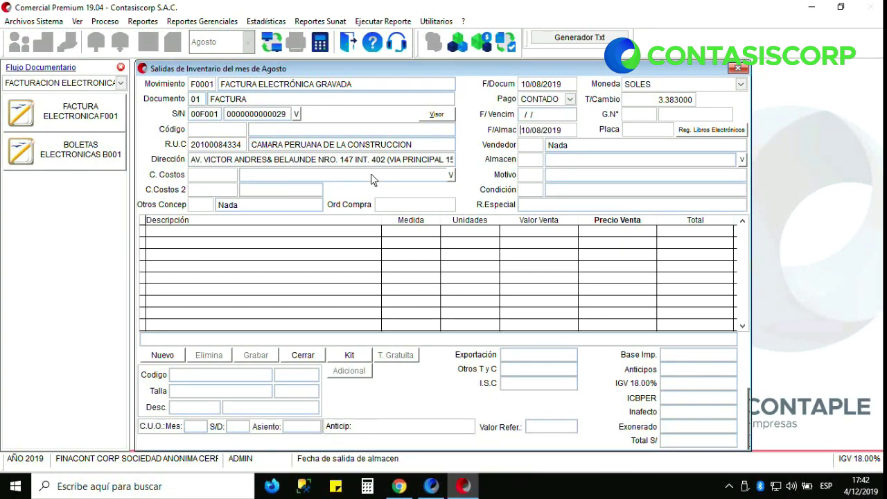
key("Return")
key("Return")
type("0")
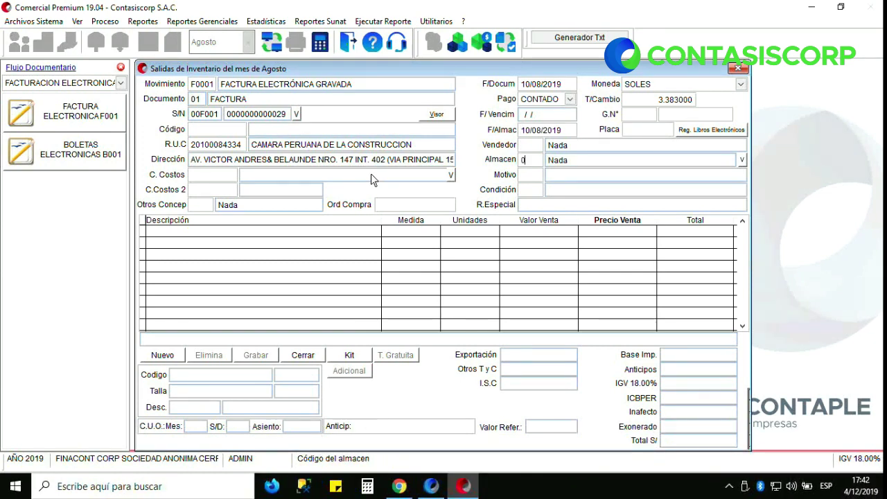
type("01")
key("Return")
key("Return")
type("01")
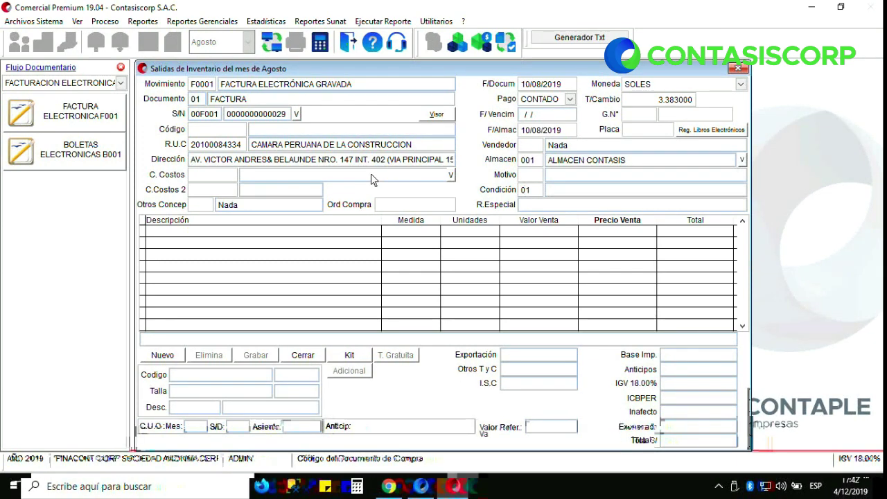
key("Return")
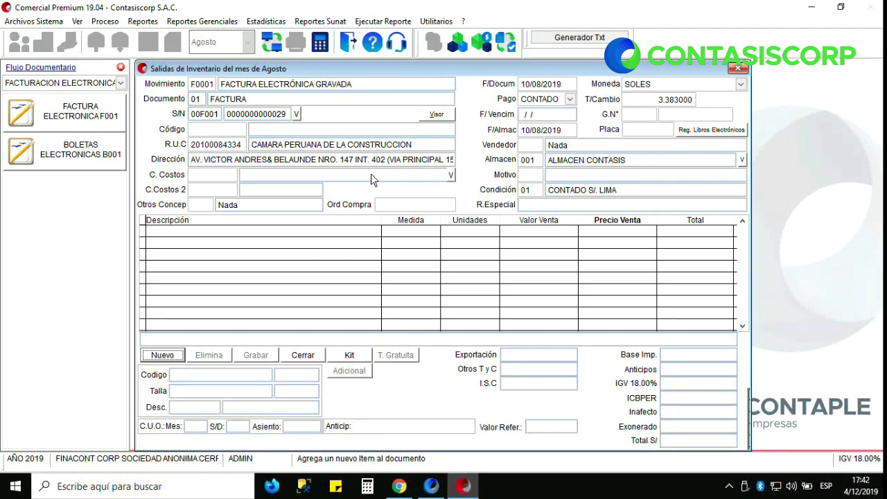
Add a new item to the invoice by looking up products matching EQUIPO and choosing EQUIPOS DIVERSOS
key("Return")
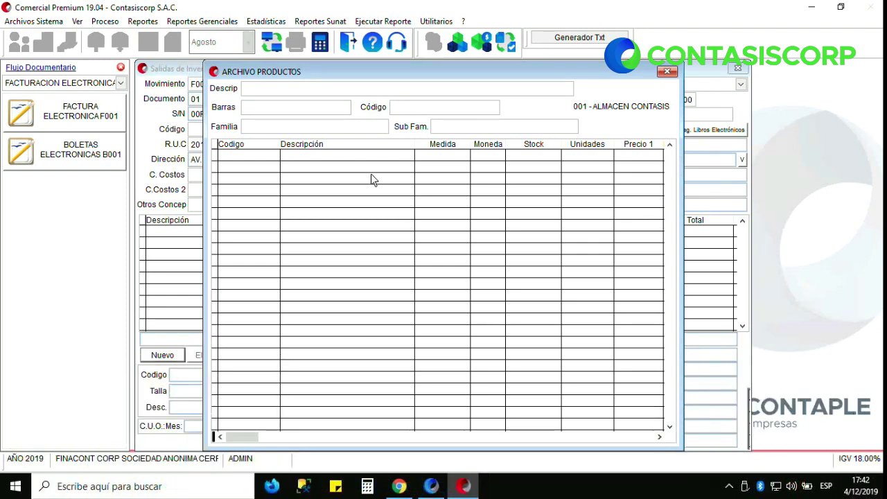
type("EQUIPO")
key("Return")
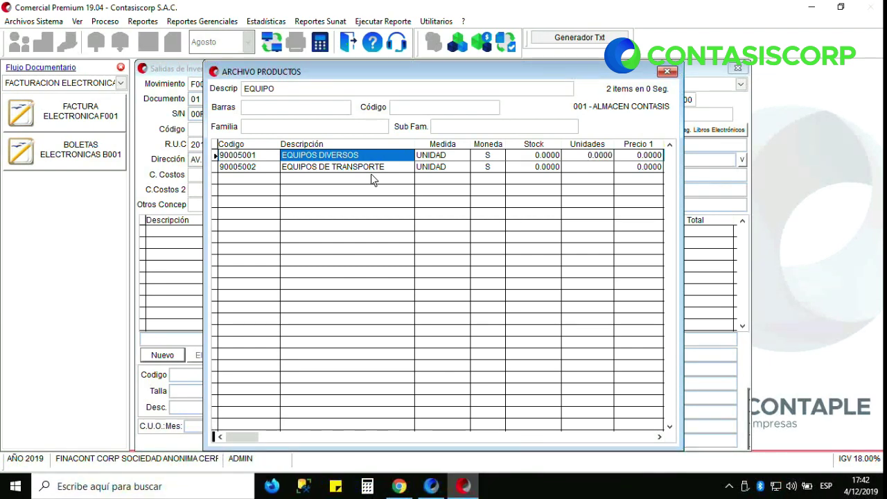
key("Return")
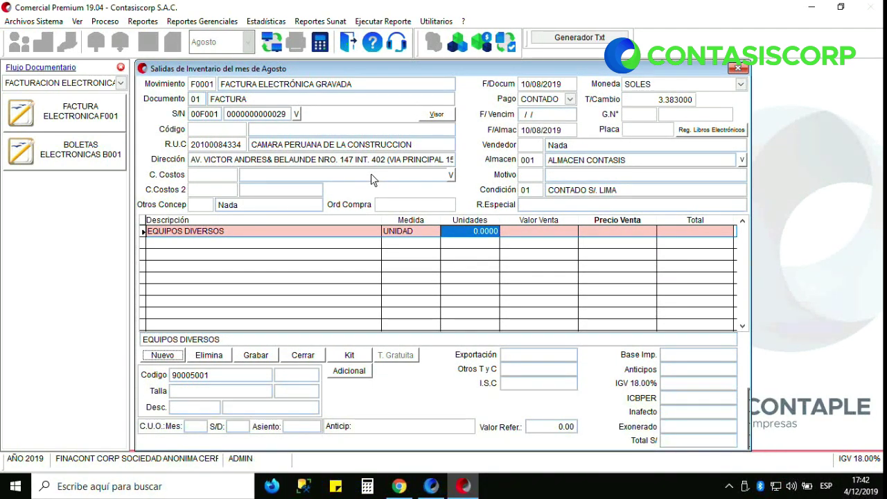
Set the EQUIPOS DIVERSOS line to 10 units with a sale price of 100
left_click(672, 314)
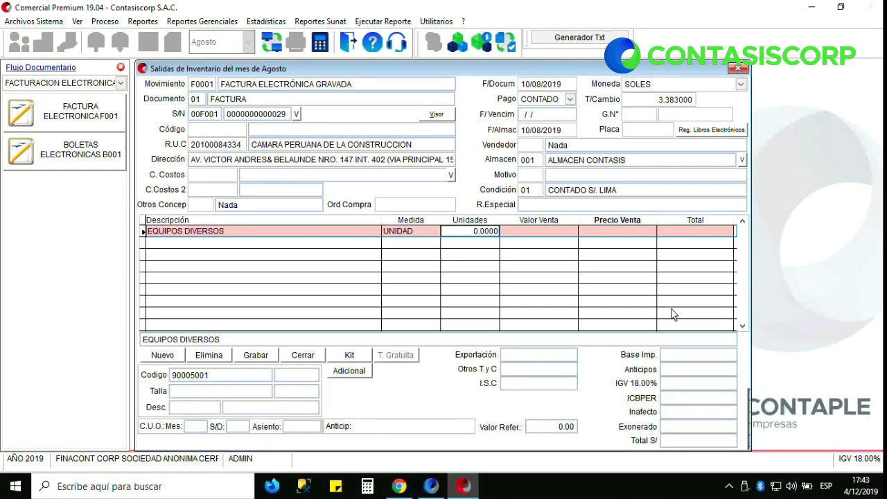
type("1")
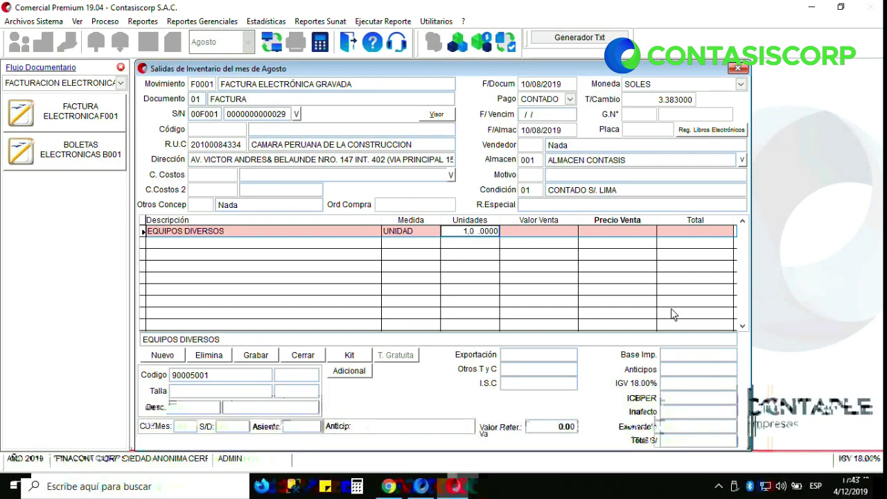
type("0")
key("Return")
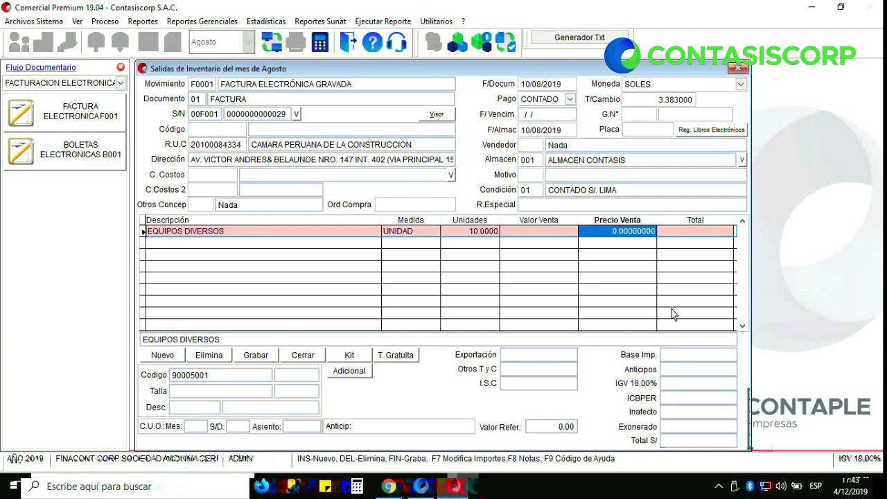
type("100")
key("Return")
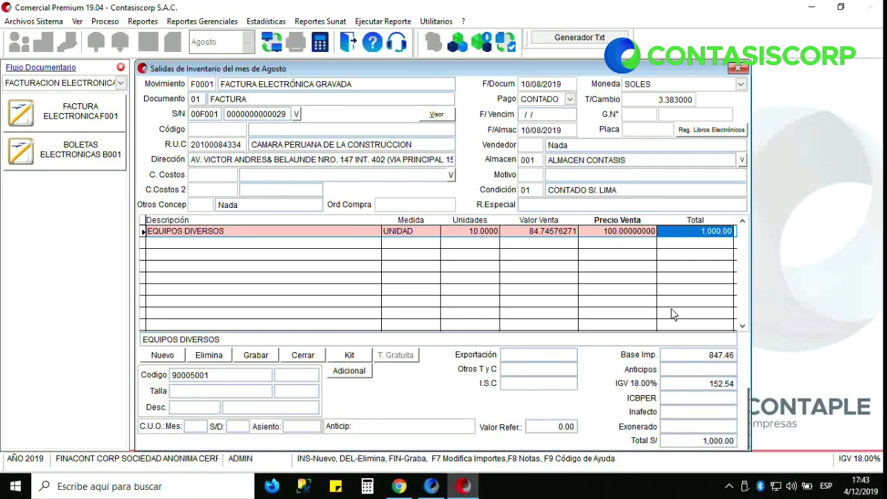
Mark the invoice as subject to special regimes with a 2% Percepción included within the document
key("Return")
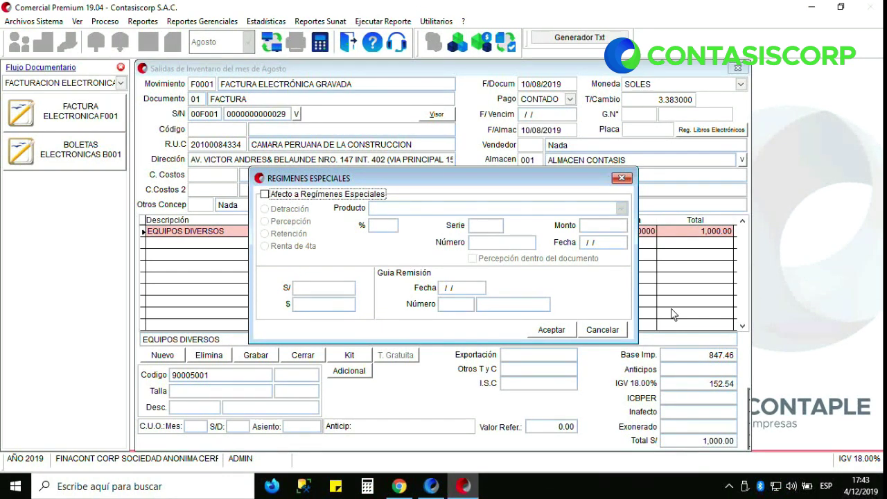
left_click(266, 195)
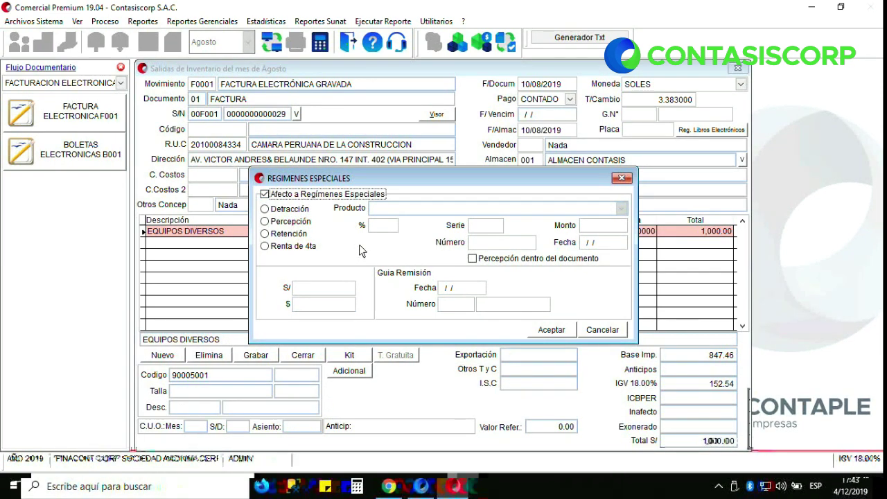
left_click(294, 223)
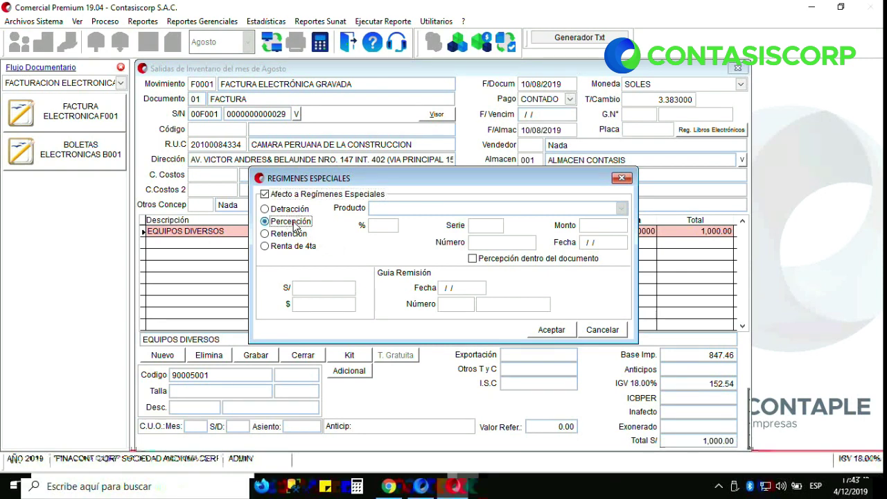
left_click(377, 226)
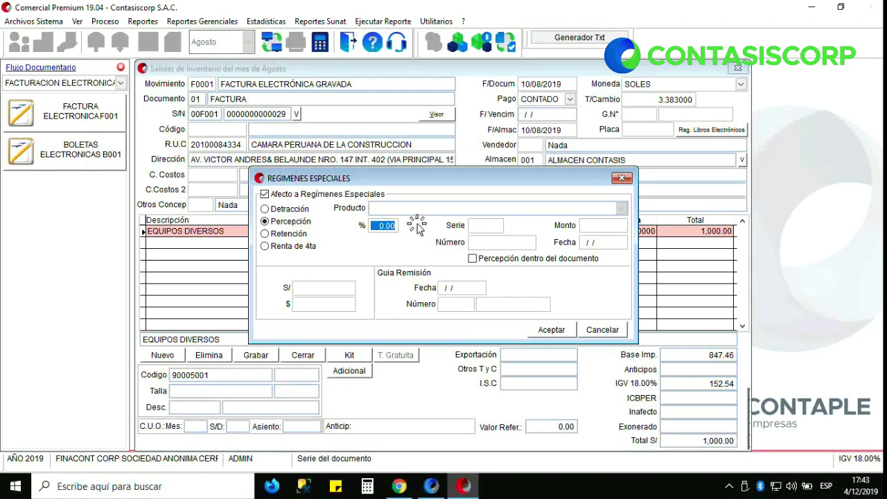
type("2")
key("Return")
left_click(521, 260)
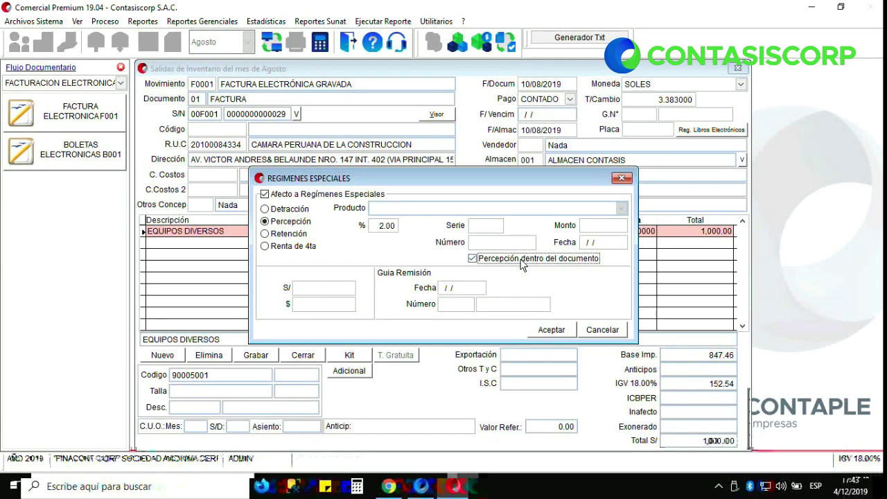
Set the perception's base amount to 1000 and its date to 10/08/2019, and accept the special regime settings
left_click(588, 226)
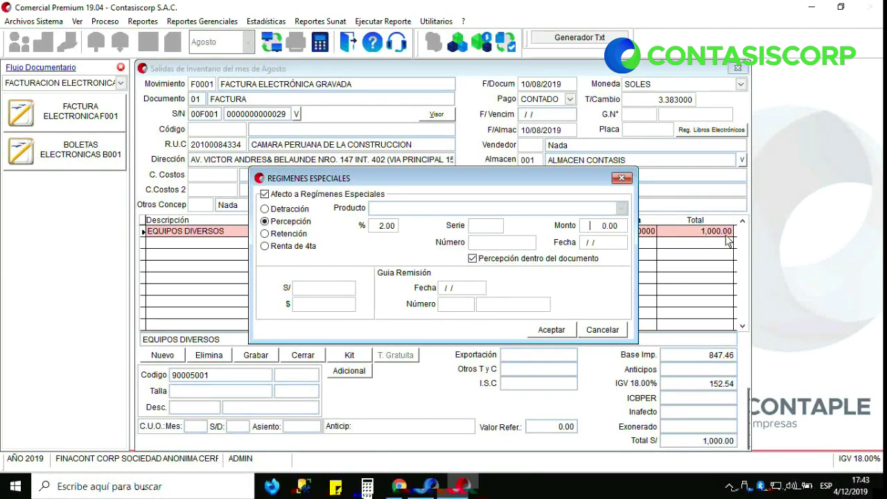
type("1000")
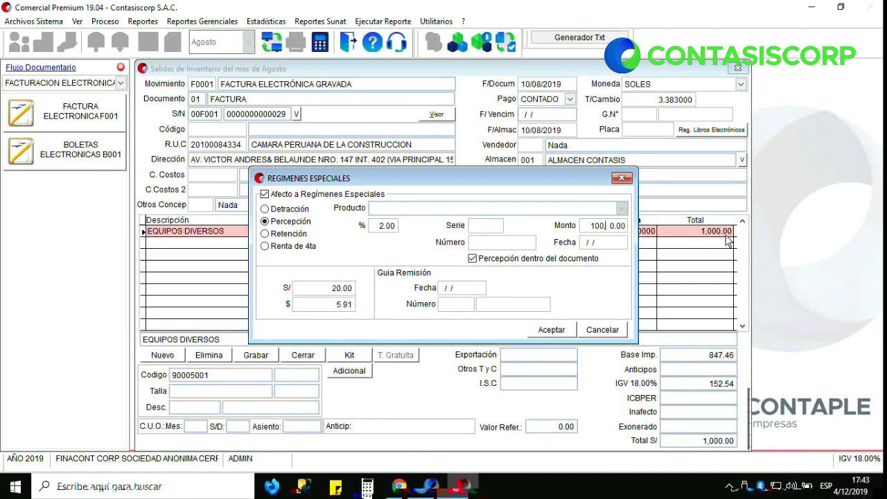
key("Return")
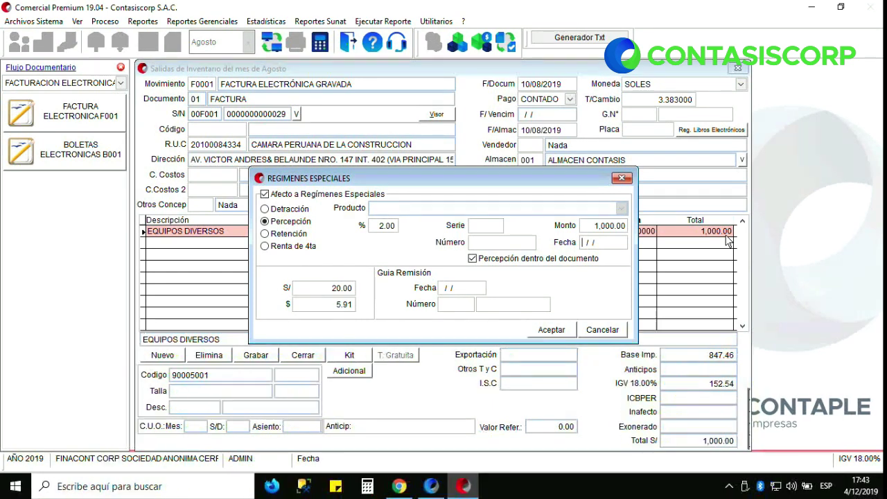
type("10/08/2")
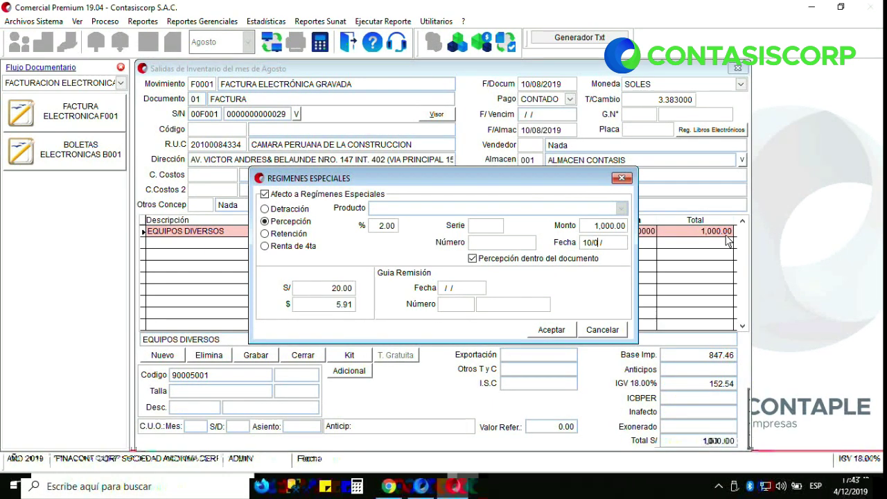
type("019")
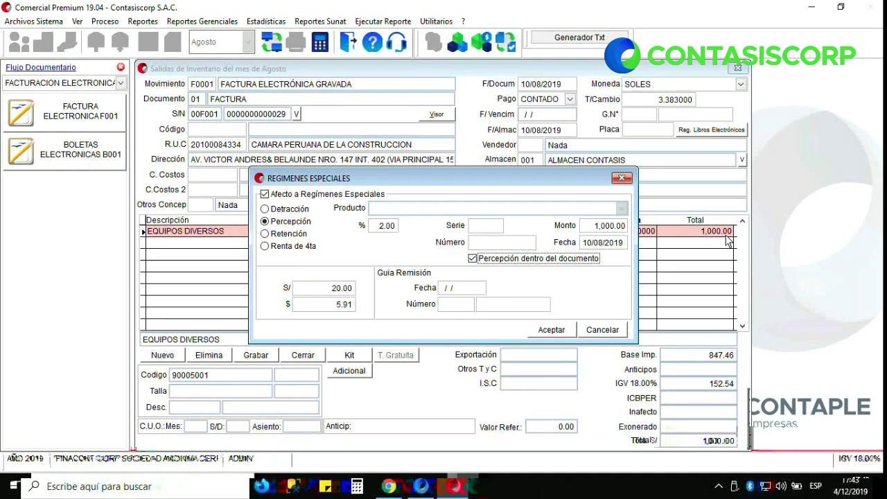
left_click(334, 290)
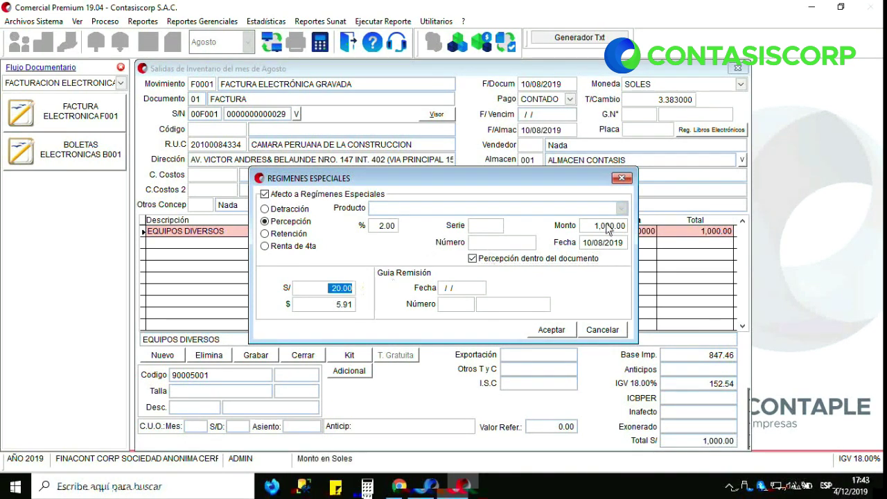
left_click(598, 229)
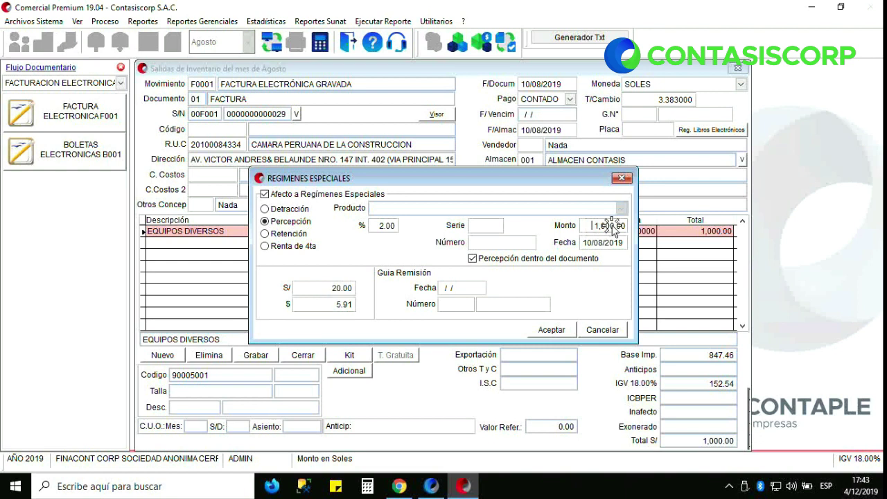
left_click(552, 330)
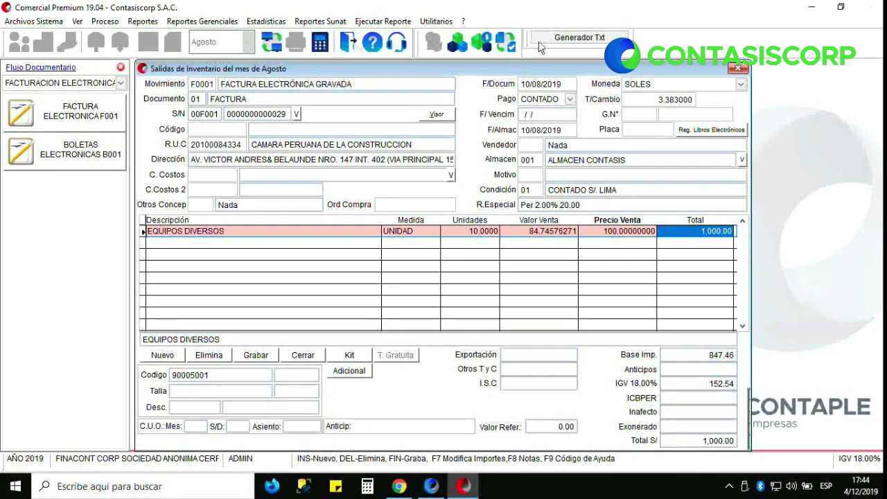
Save the electronic invoice and confirm the save
left_click(247, 357)
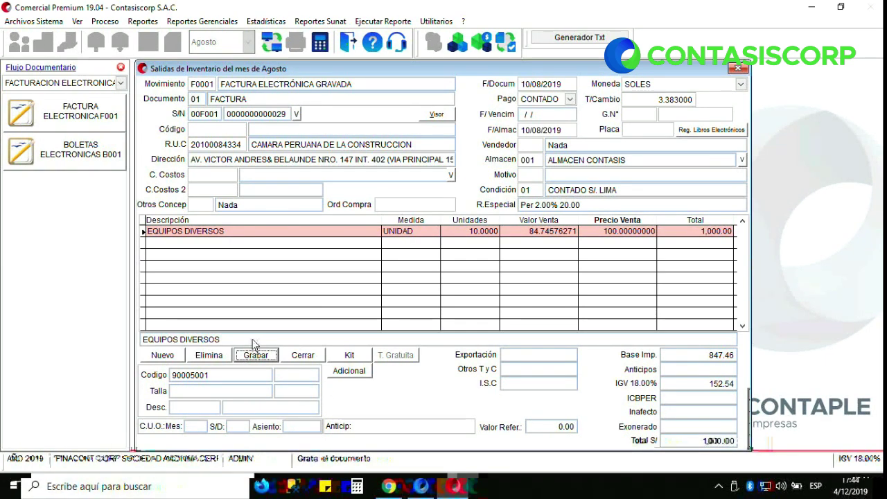
left_click(463, 285)
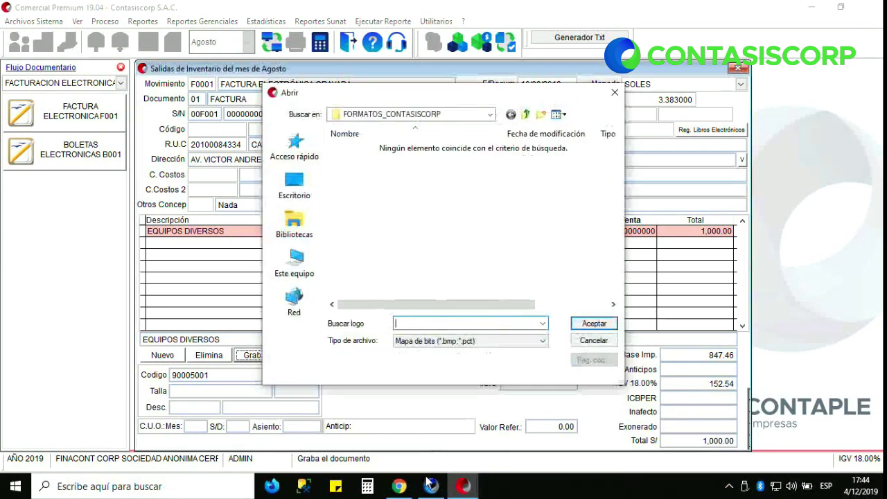
Switch to Feicont and open the submission of electronic invoices to SUNAT
left_click(421, 486)
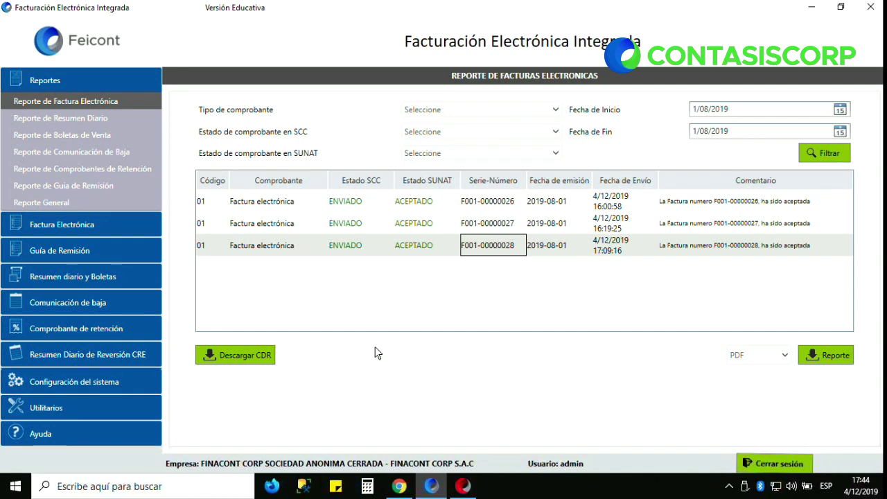
left_click(72, 225)
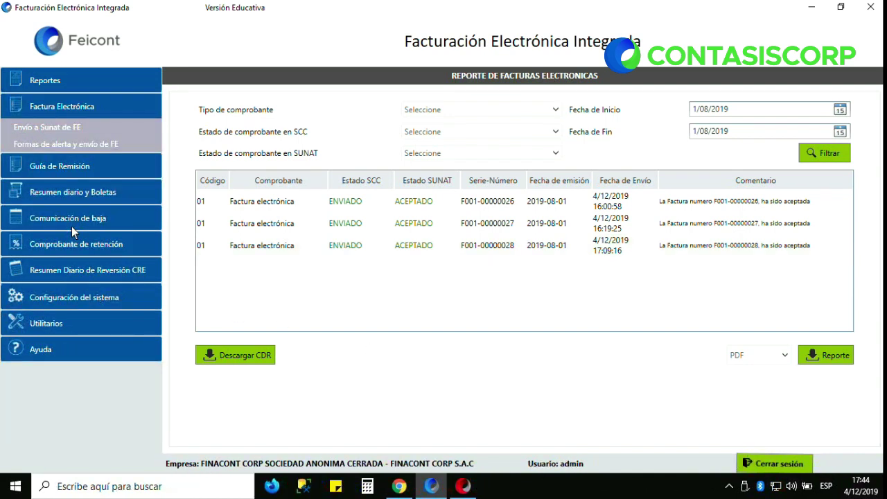
left_click(62, 125)
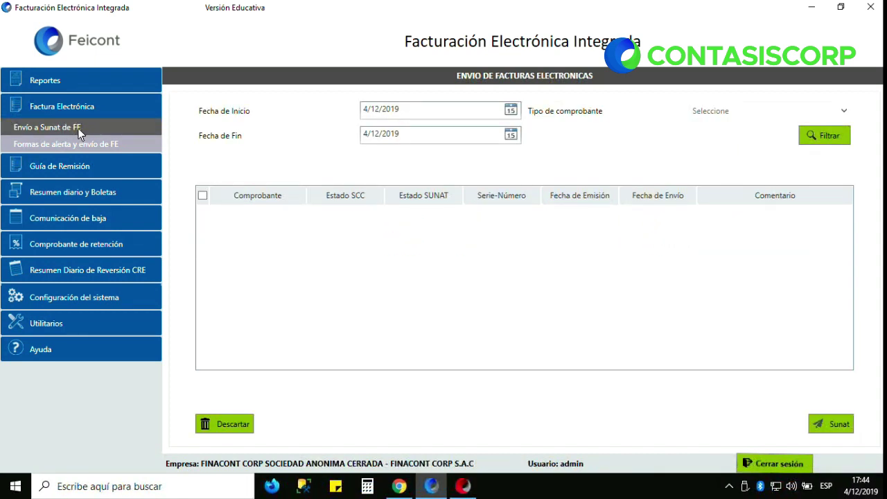
Set the start date of the electronic invoice submission filter to 10/08/2019
left_click(511, 110)
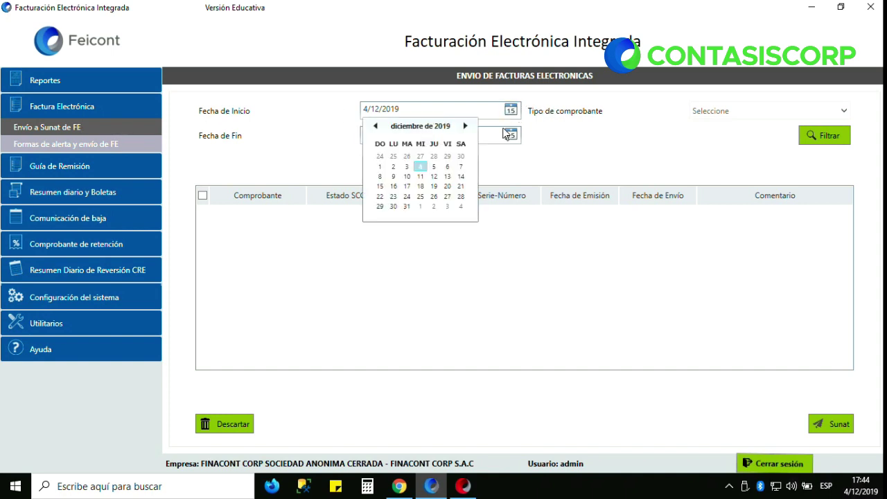
left_click(376, 125)
left_click(376, 125)
left_click(376, 126)
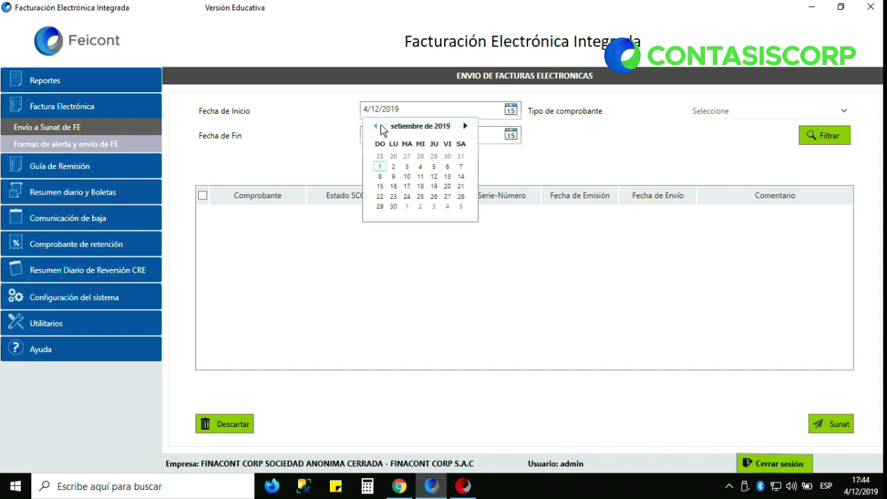
left_click(376, 125)
left_click(461, 167)
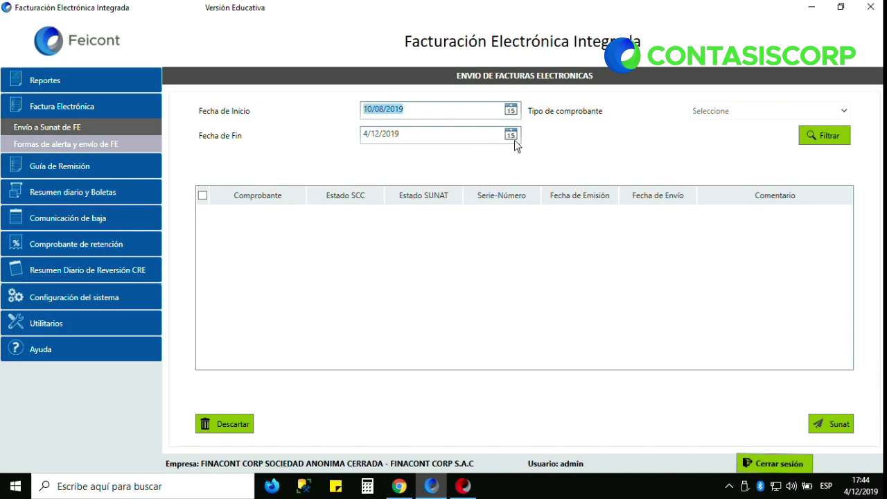
Set the end date of the electronic invoice submission filter to 10/08/2019 and filter the list
left_click(514, 139)
left_click(373, 151)
left_click(374, 151)
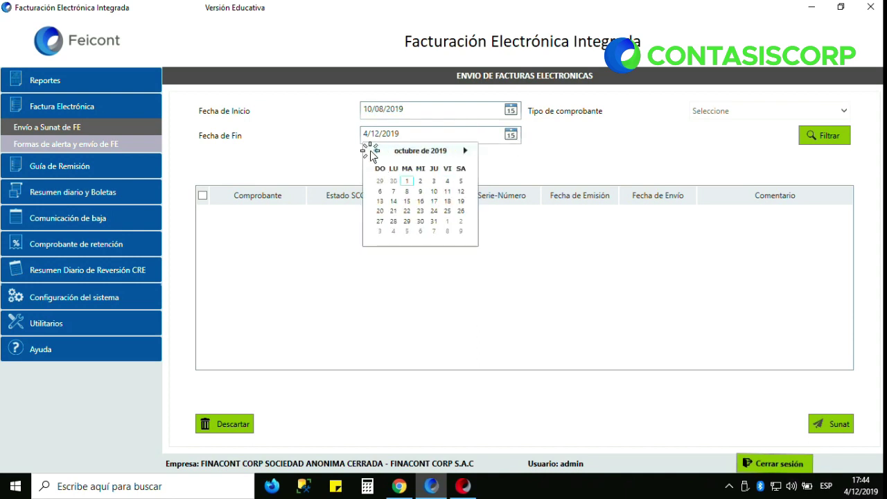
left_click(373, 151)
left_click(374, 151)
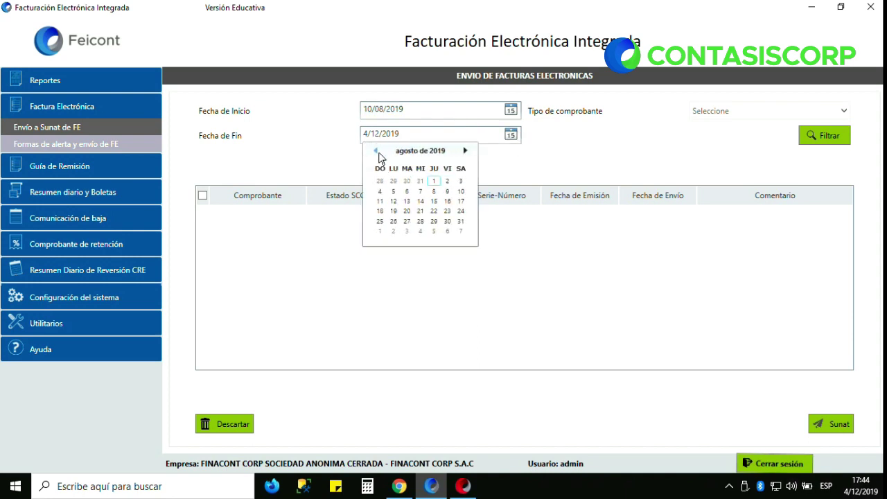
left_click(461, 192)
left_click(816, 136)
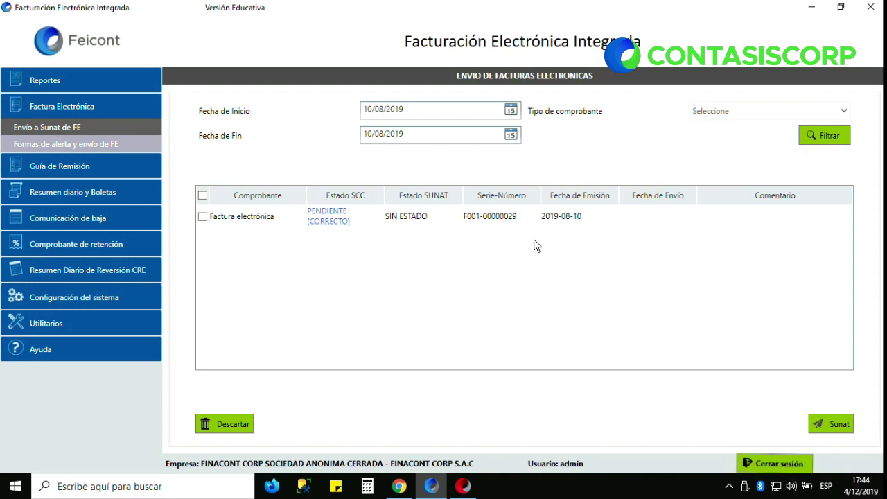
Mark the pending electronic invoice dated 2019-08-10, send it to SUNAT and acknowledge the submission
left_click(400, 216)
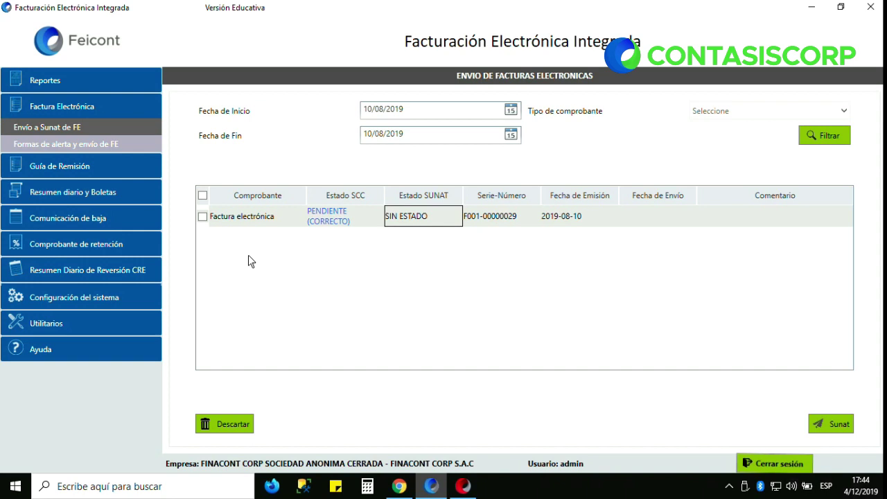
left_click(202, 219)
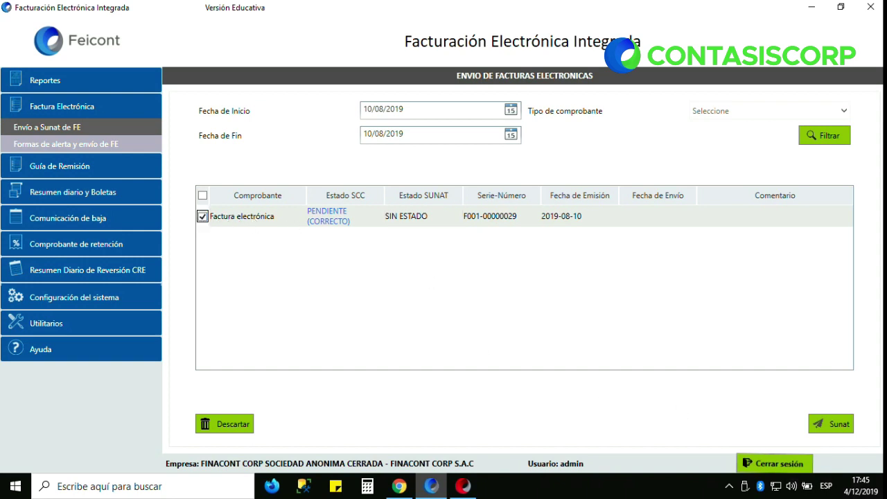
left_click(836, 423)
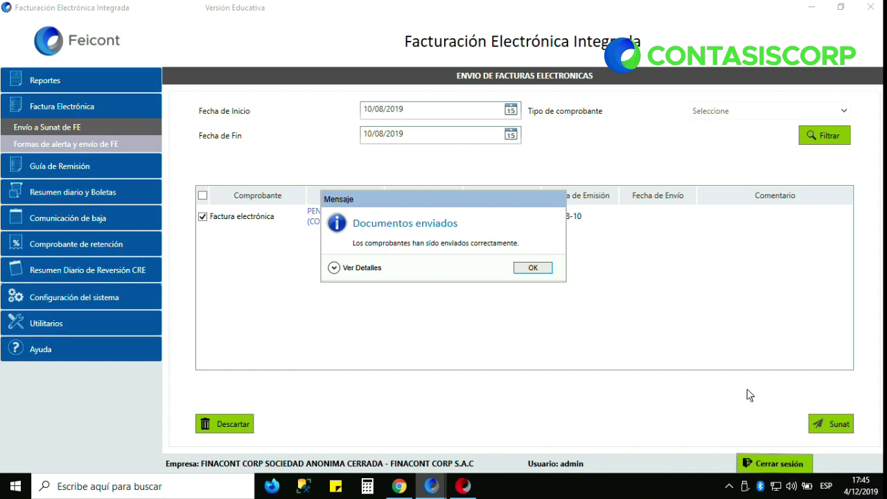
left_click(533, 270)
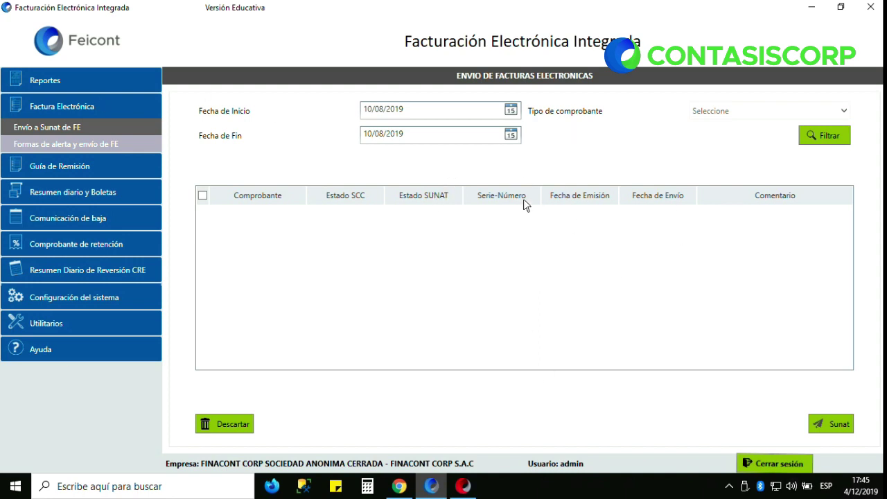
Open the electronic invoice report and set its start date to 10/08/2019
left_click(66, 80)
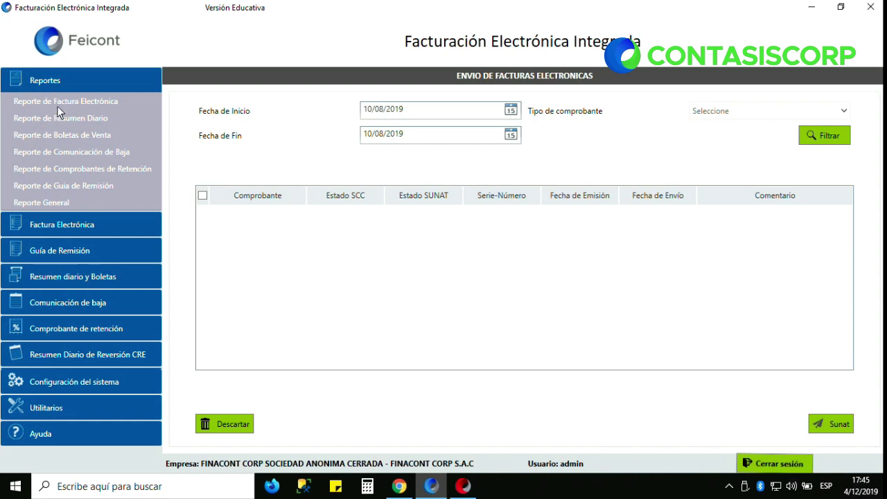
left_click(69, 104)
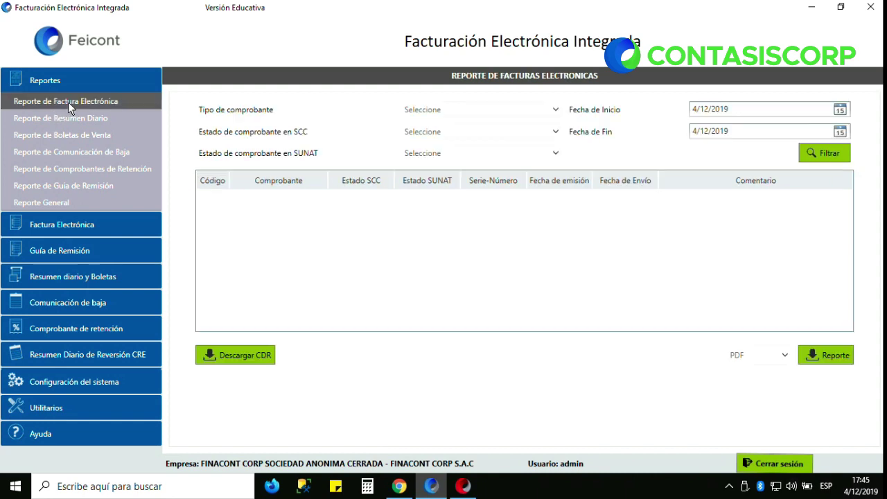
left_click(840, 110)
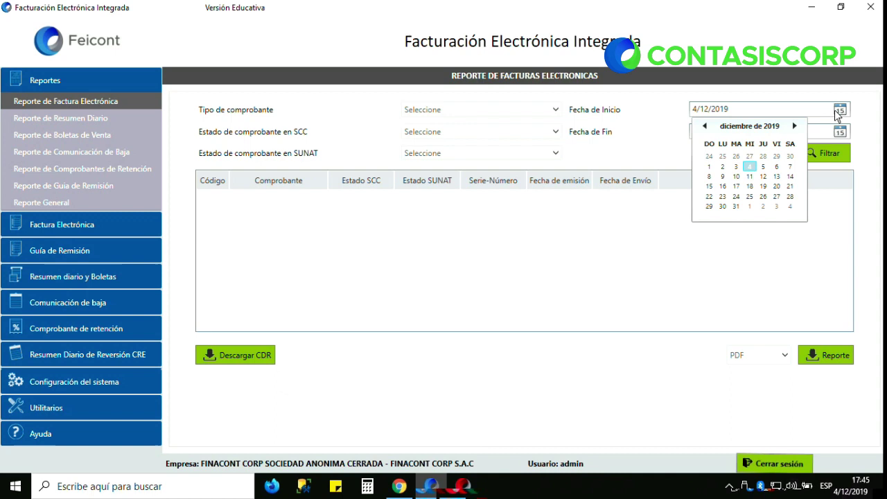
left_click(705, 127)
left_click(706, 126)
left_click(705, 127)
left_click(706, 126)
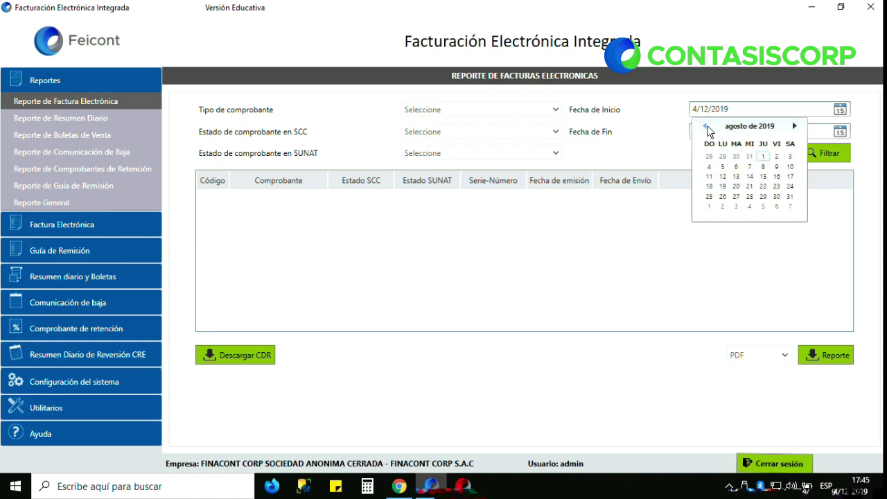
left_click(790, 166)
Set the report's end date to 10/08/2019, filter it and check the invoice's SUNAT status
left_click(841, 131)
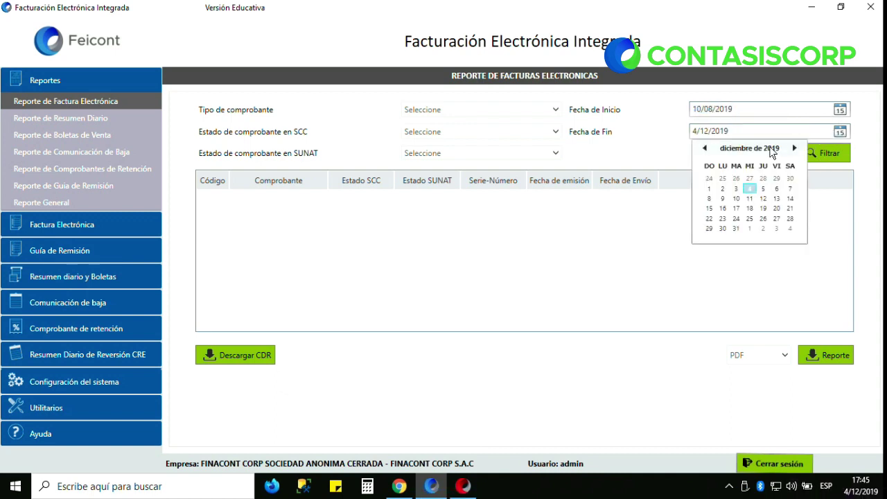
left_click(711, 148)
left_click(711, 147)
left_click(711, 148)
left_click(712, 148)
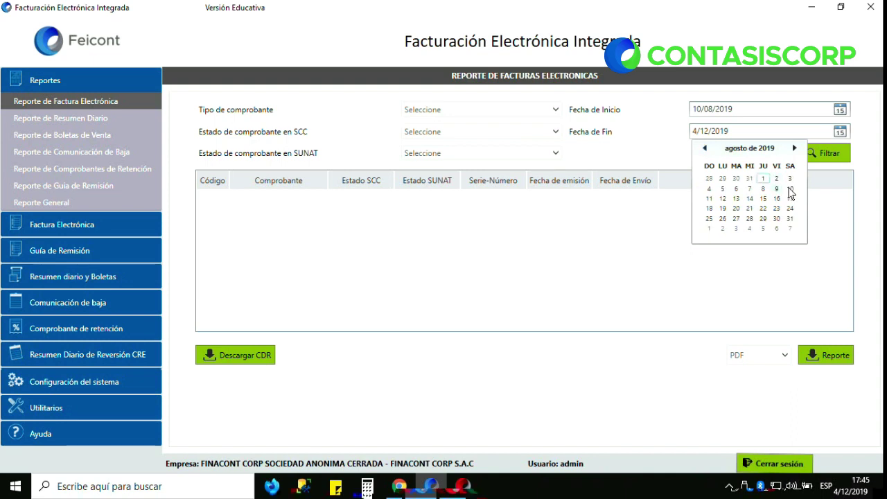
left_click(789, 189)
left_click(822, 151)
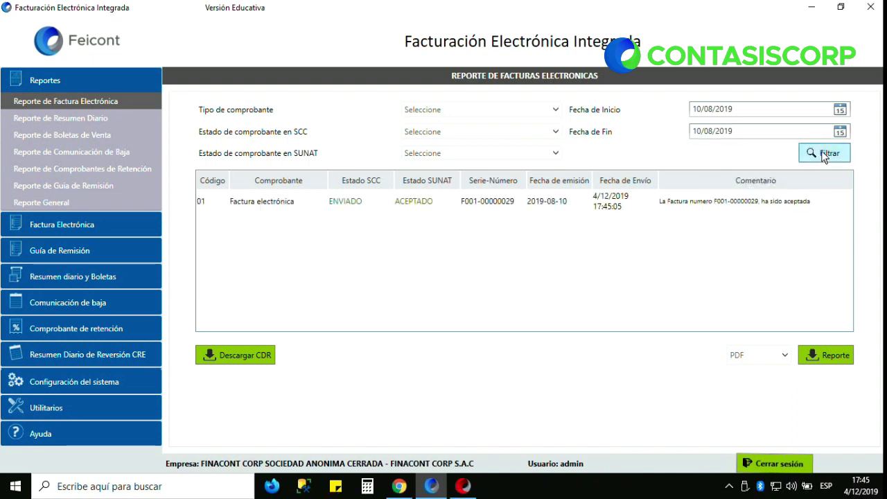
left_click(420, 204)
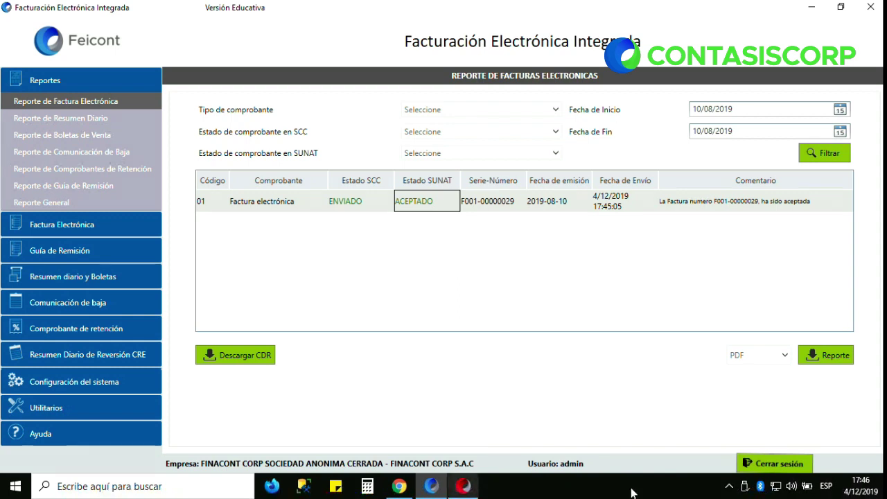
left_click(725, 487)
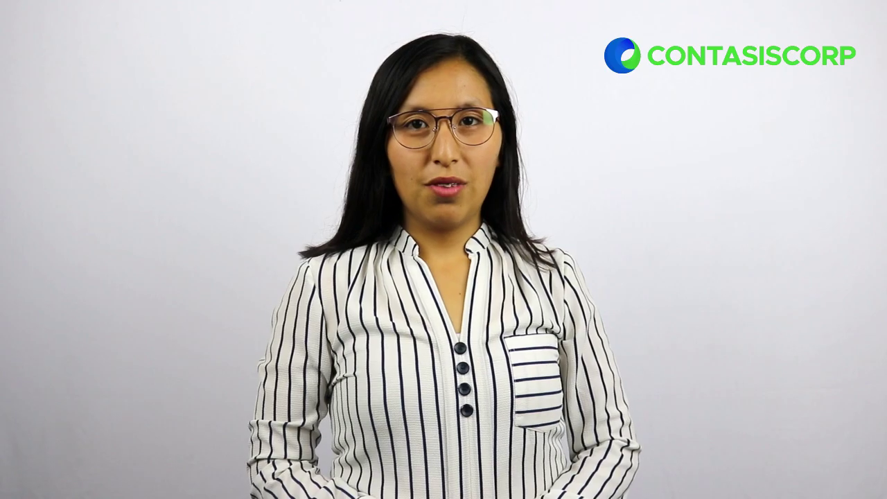